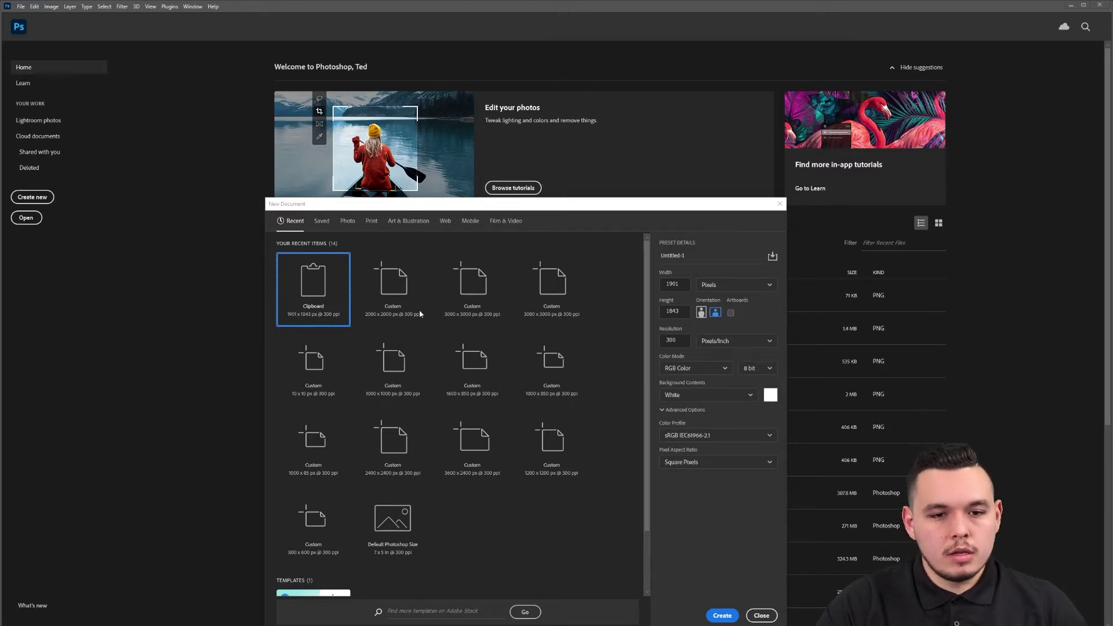
Create a new 3000 x 3000 pixel RGB document at 300 pixels per inch with a white background
{"action": "left_click", "coordinate": [675, 284]}
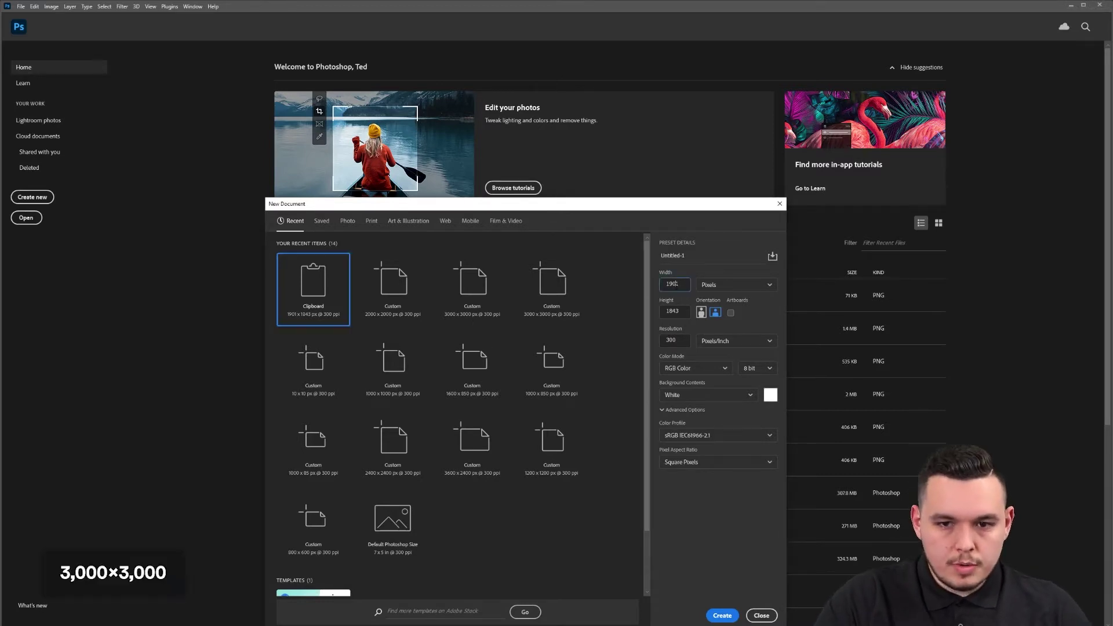
{"action": "type", "text": "3000"}
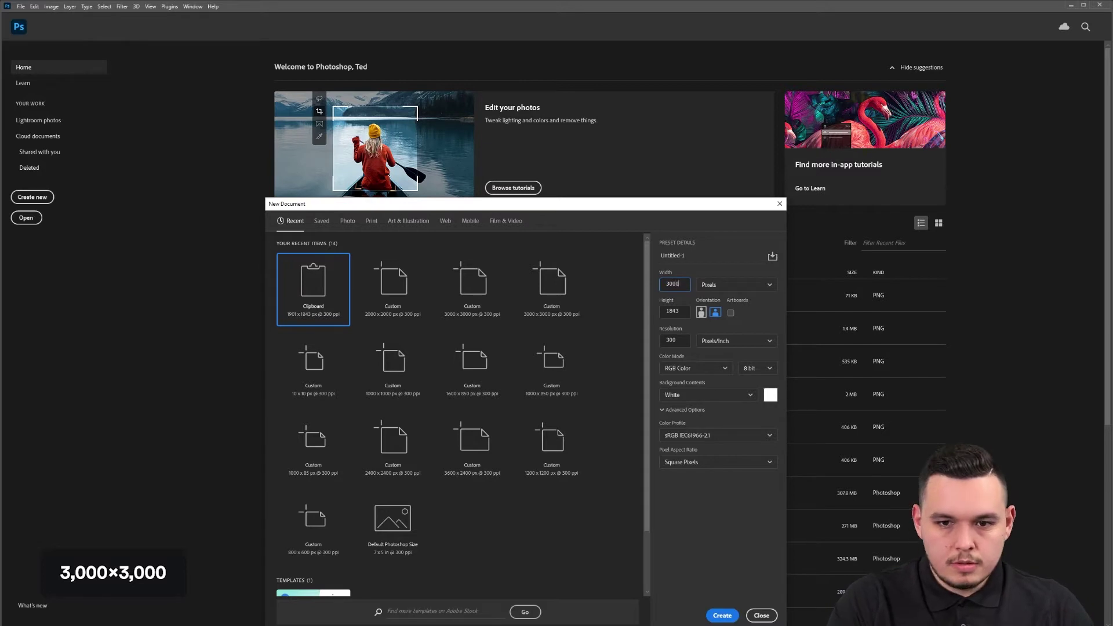
{"action": "left_click", "coordinate": [672, 312]}
{"action": "type", "text": "30"}
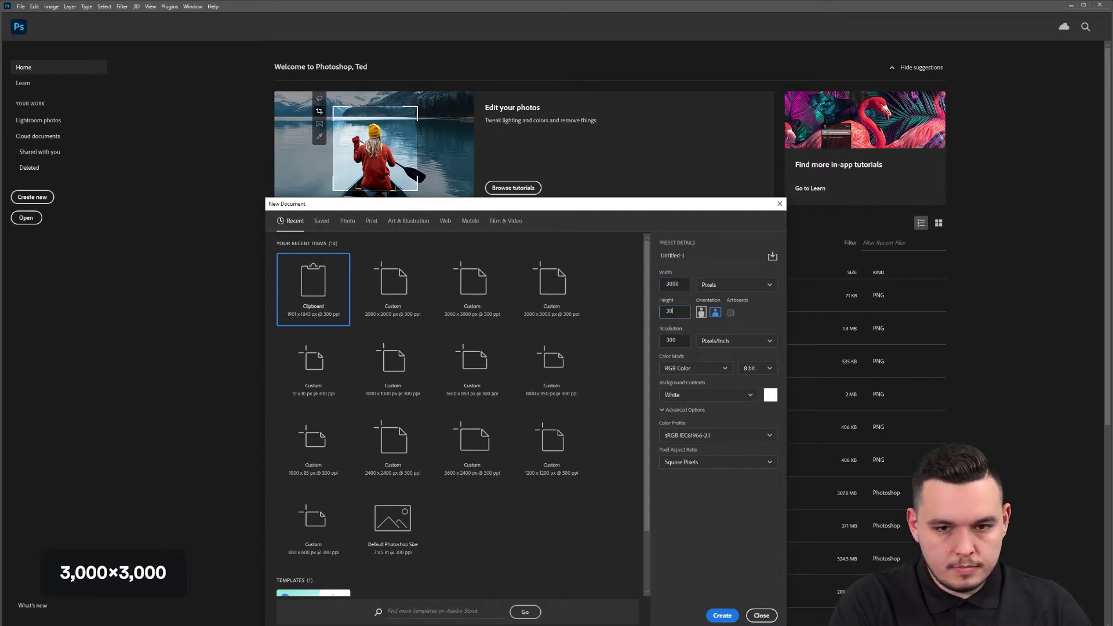
{"action": "type", "text": "00"}
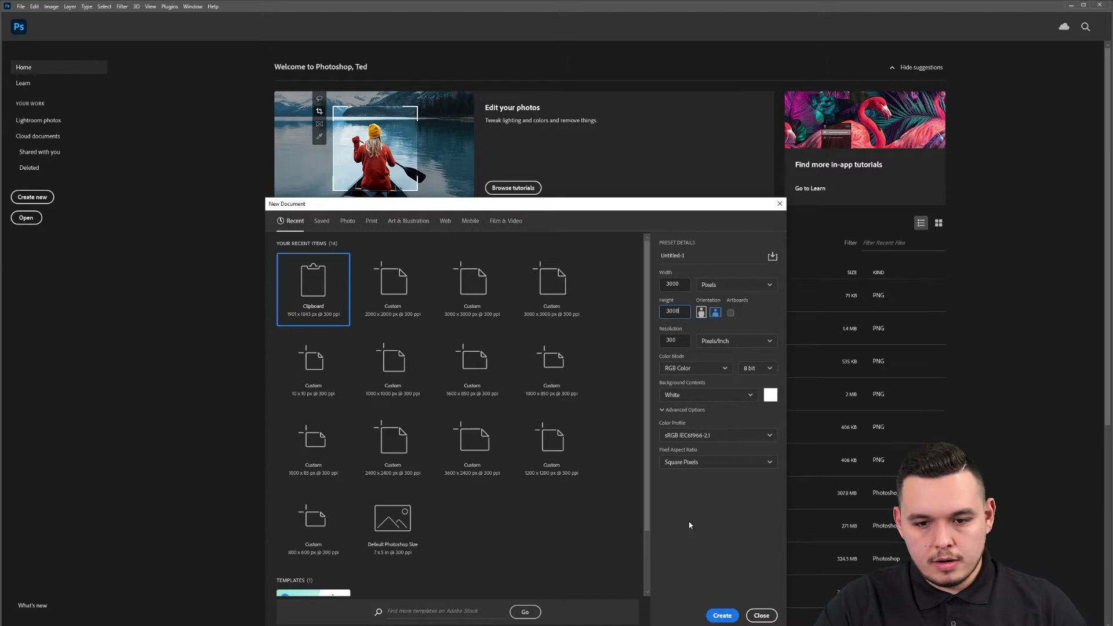
{"action": "left_click", "coordinate": [723, 615]}
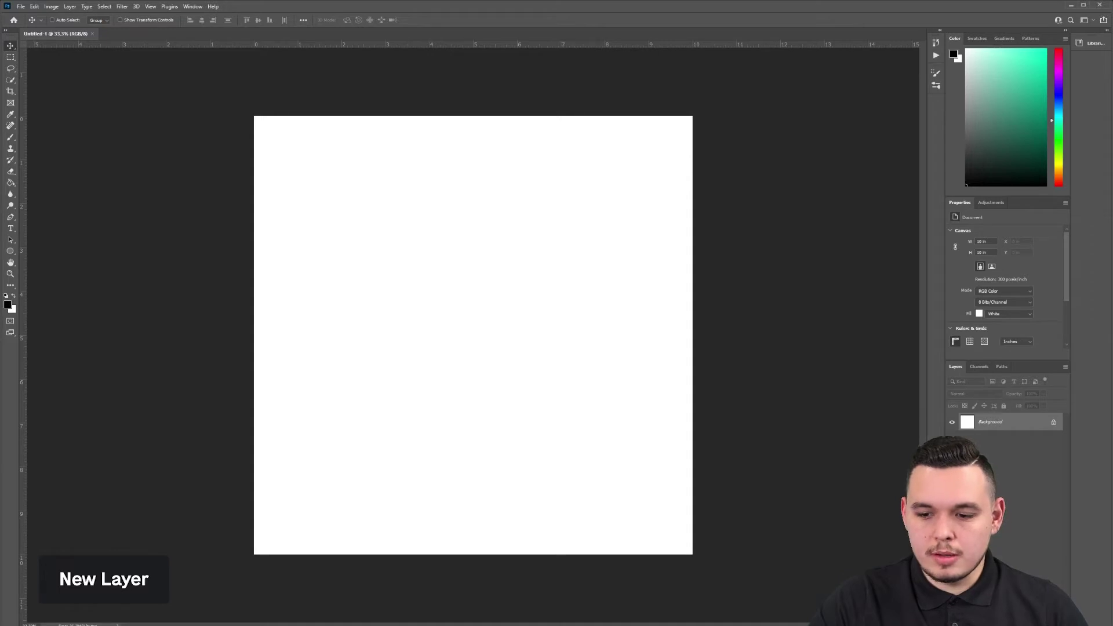
Add a new layer and set up a soft round Brush of about 500 px with 0% hardness and 100% opacity, flow and smoothing
{"action": "key", "text": "ctrl+alt+shift+n"}
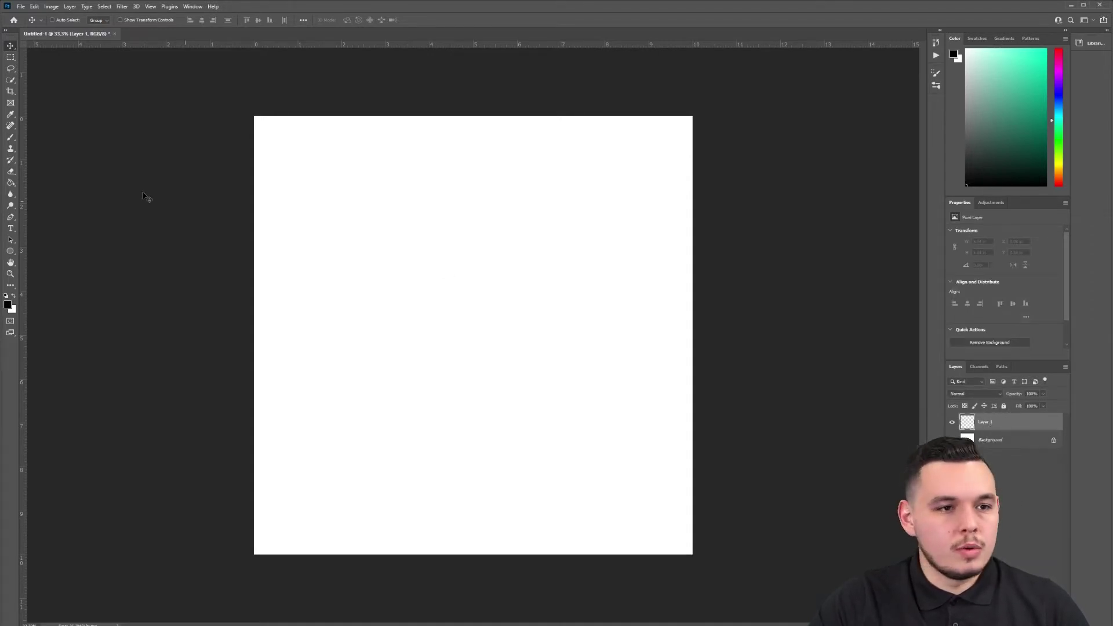
{"action": "left_click", "coordinate": [10, 137]}
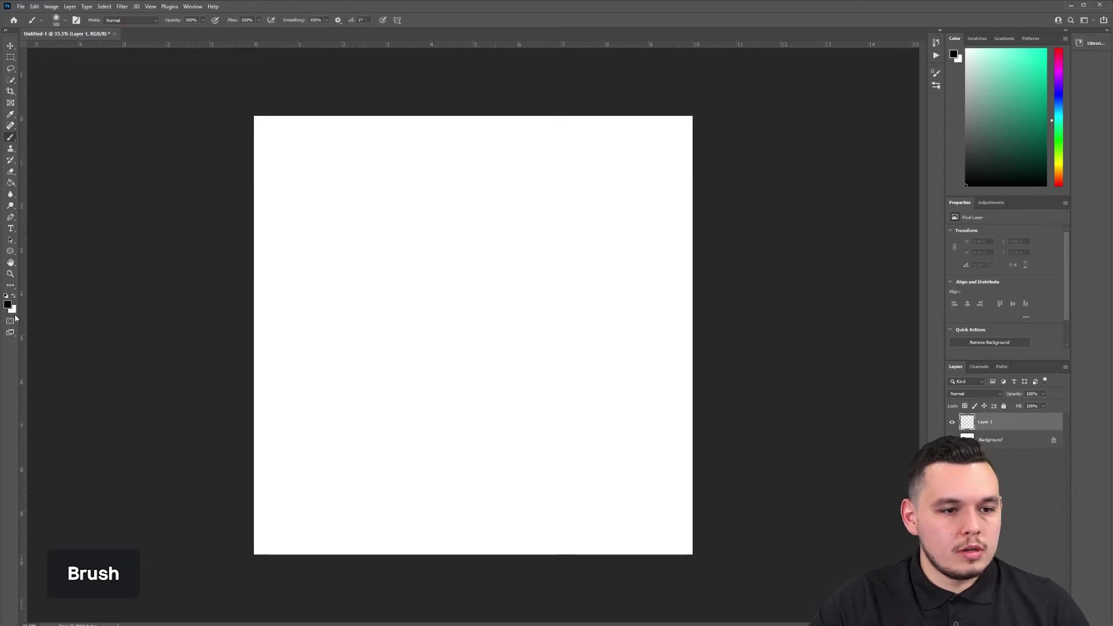
{"action": "left_click", "coordinate": [66, 21]}
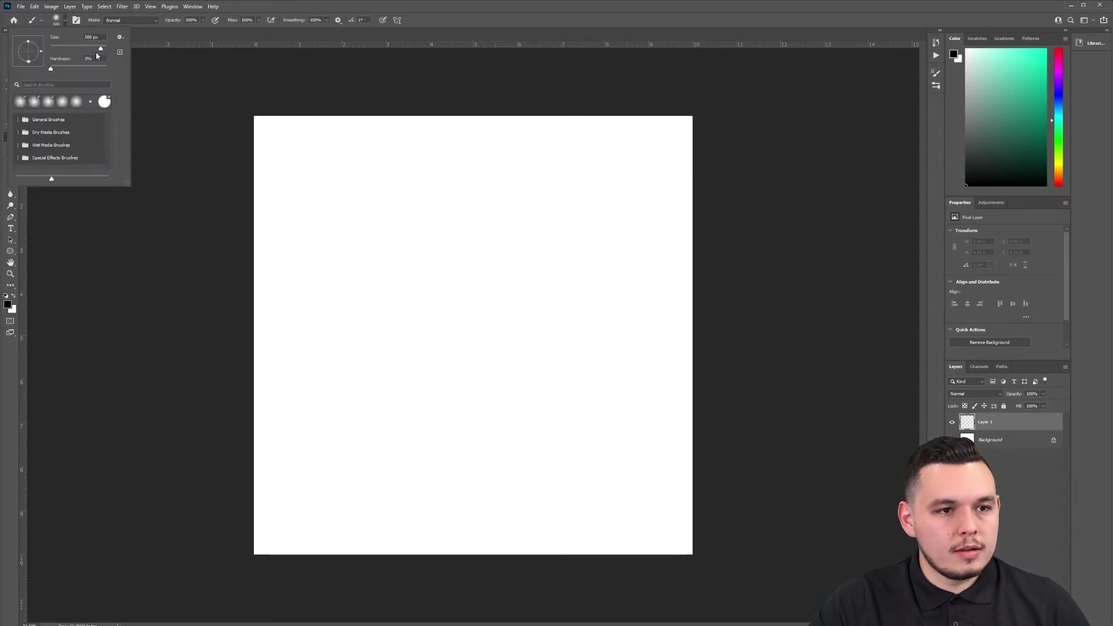
{"action": "left_click_drag", "start_coordinate": [100, 51], "coordinate": [102, 49]}
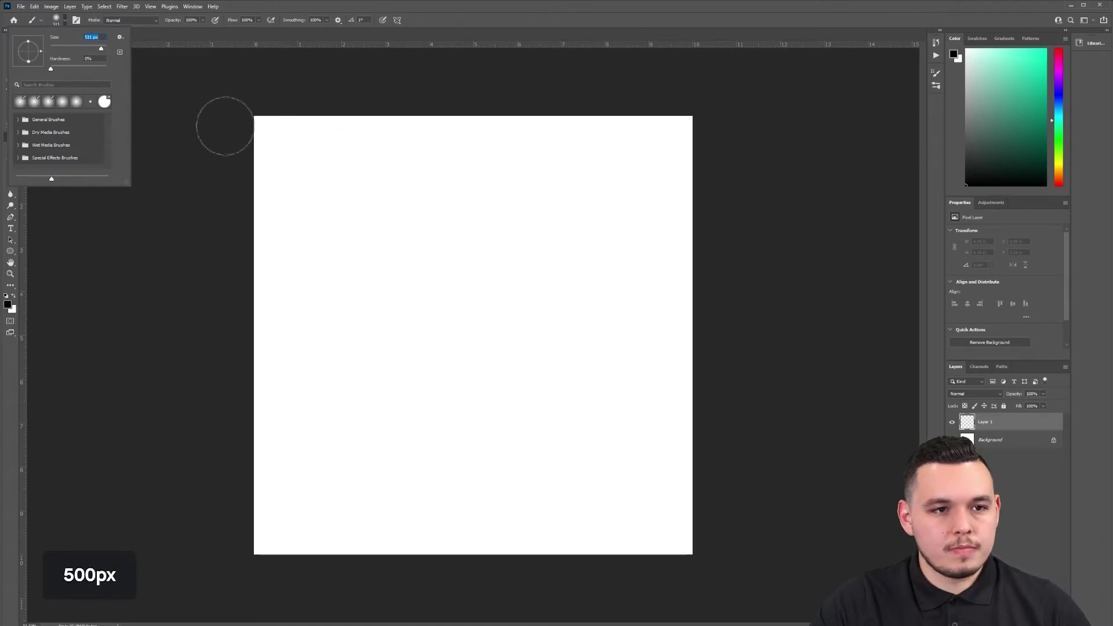
{"action": "left_click", "coordinate": [203, 21]}
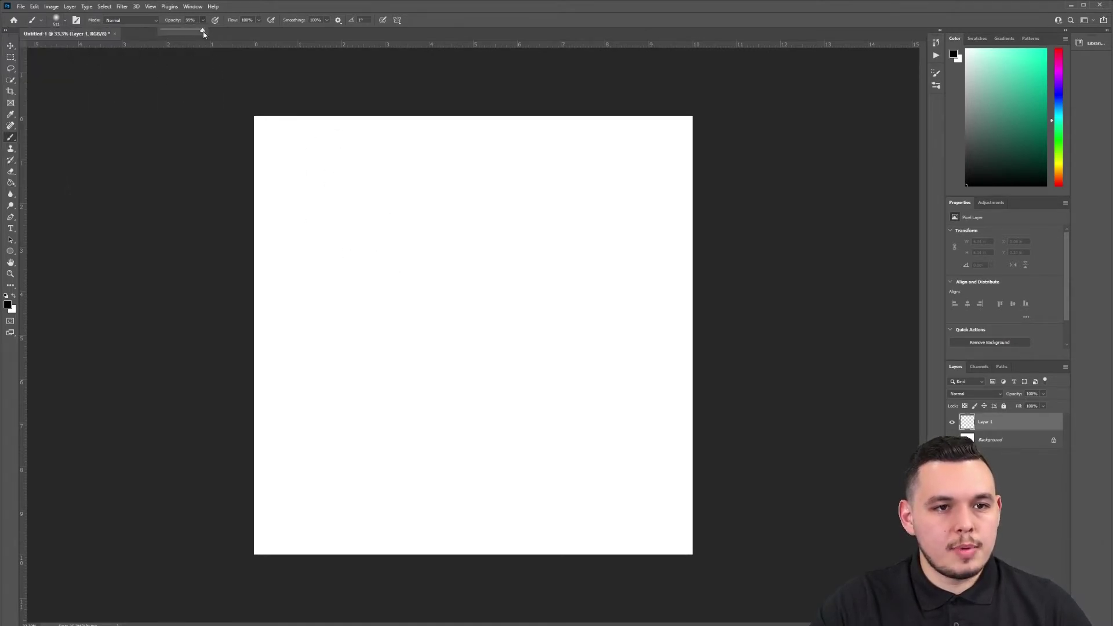
{"action": "left_click", "coordinate": [258, 21]}
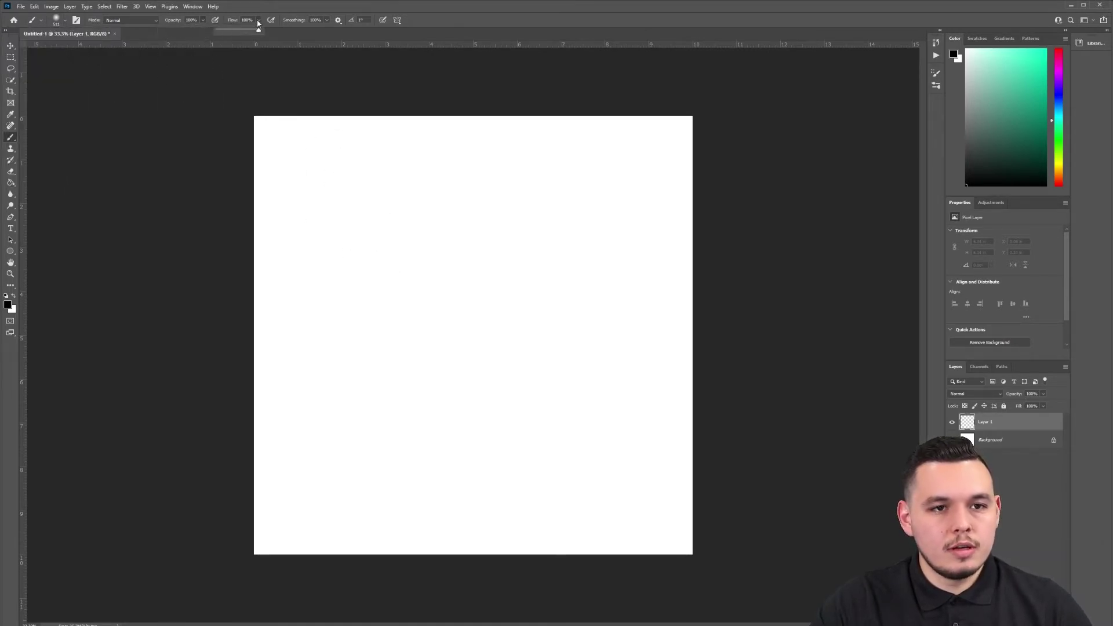
{"action": "left_click", "coordinate": [326, 21]}
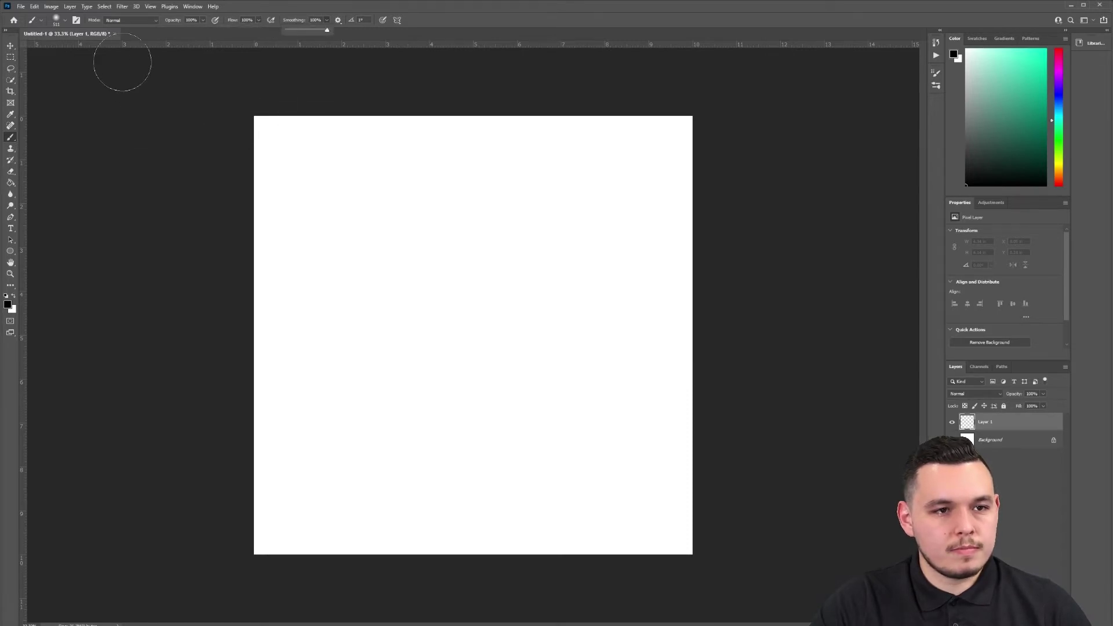
{"action": "left_click", "coordinate": [65, 21]}
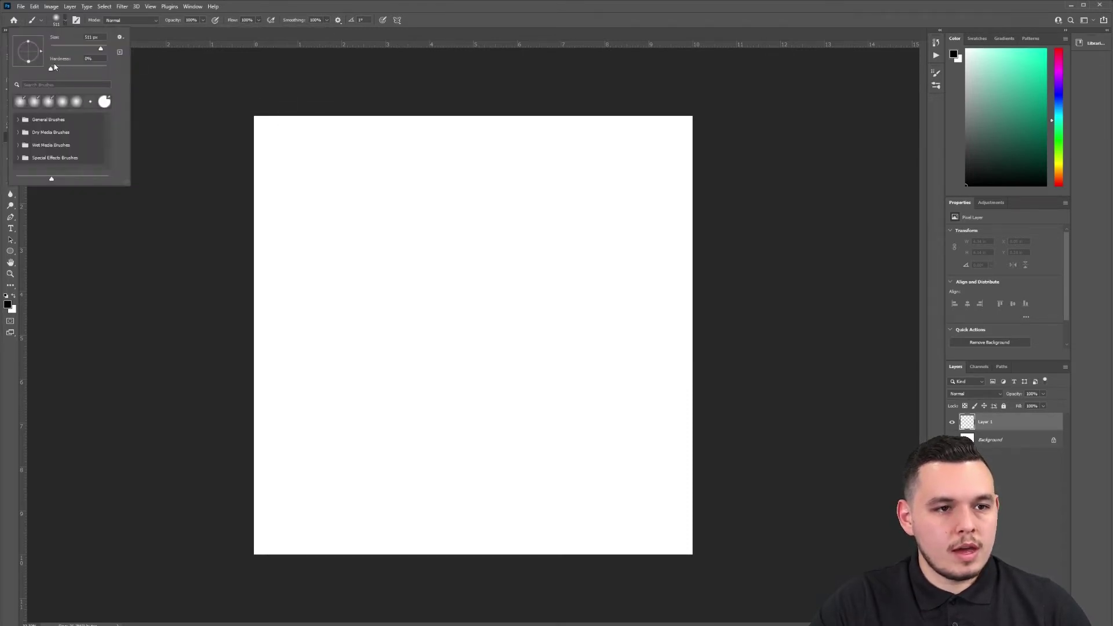
{"action": "left_click", "coordinate": [180, 97]}
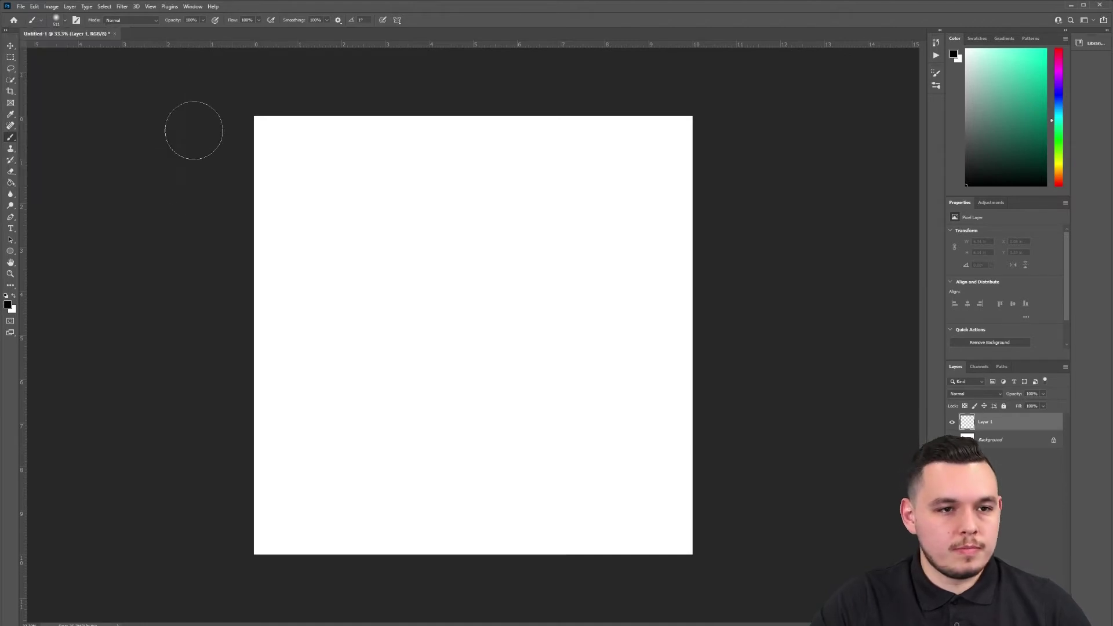
Set the foreground color to yellow #ffd200
{"action": "left_click", "coordinate": [5, 302]}
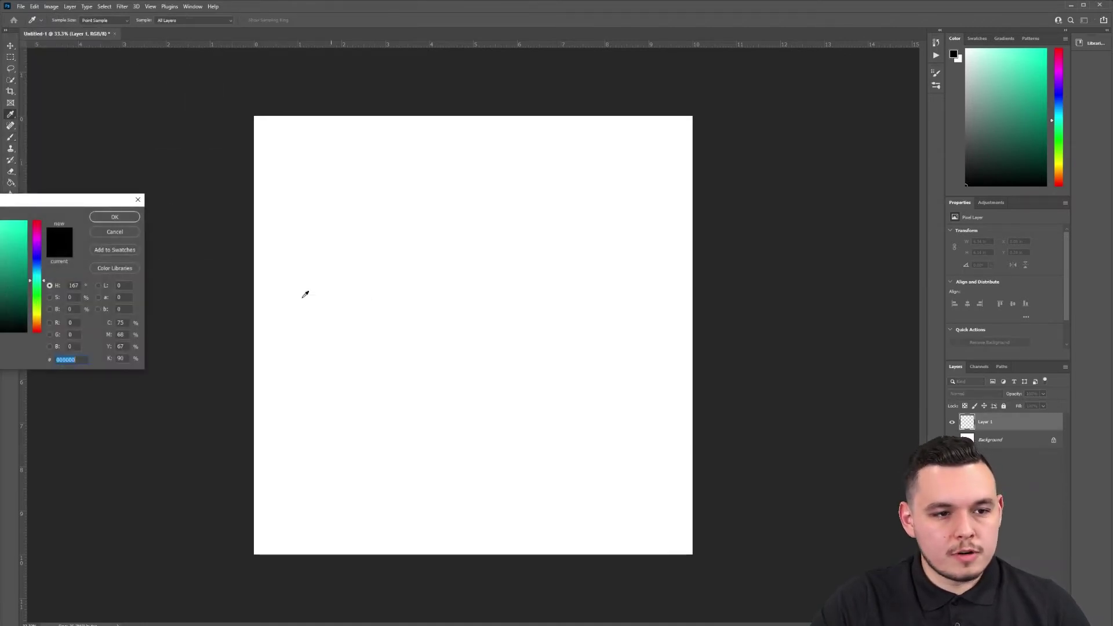
{"action": "left_click", "coordinate": [40, 317]}
{"action": "left_click_drag", "start_coordinate": [38, 325], "coordinate": [42, 317]}
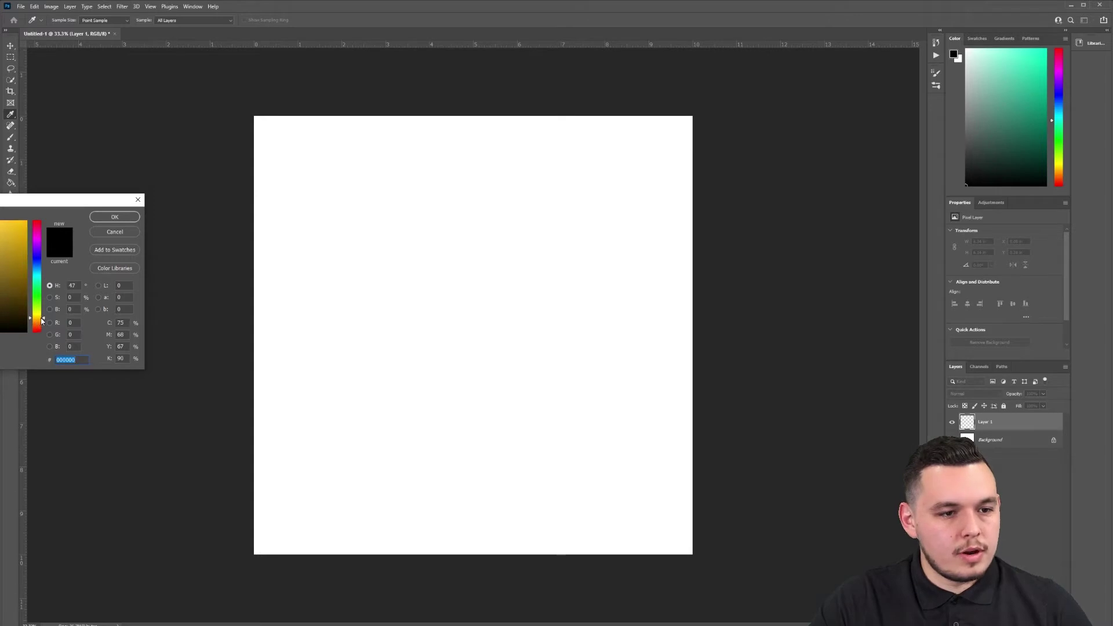
{"action": "left_click_drag", "start_coordinate": [26, 223], "coordinate": [38, 219]}
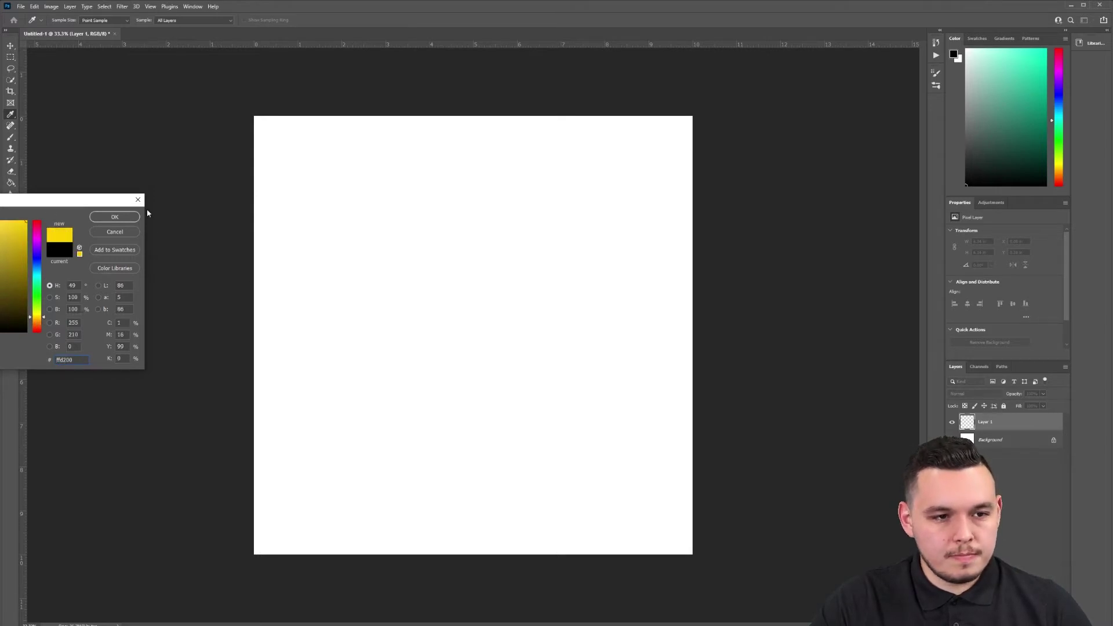
{"action": "left_click", "coordinate": [115, 217]}
Paint a thick, upward-slanting yellow band across the upper part of the canvas with overlapping brush strokes
{"action": "key", "text": "b"}
{"action": "scroll", "coordinate": [437, 248], "scroll_direction": "up", "scroll_amount": 2}
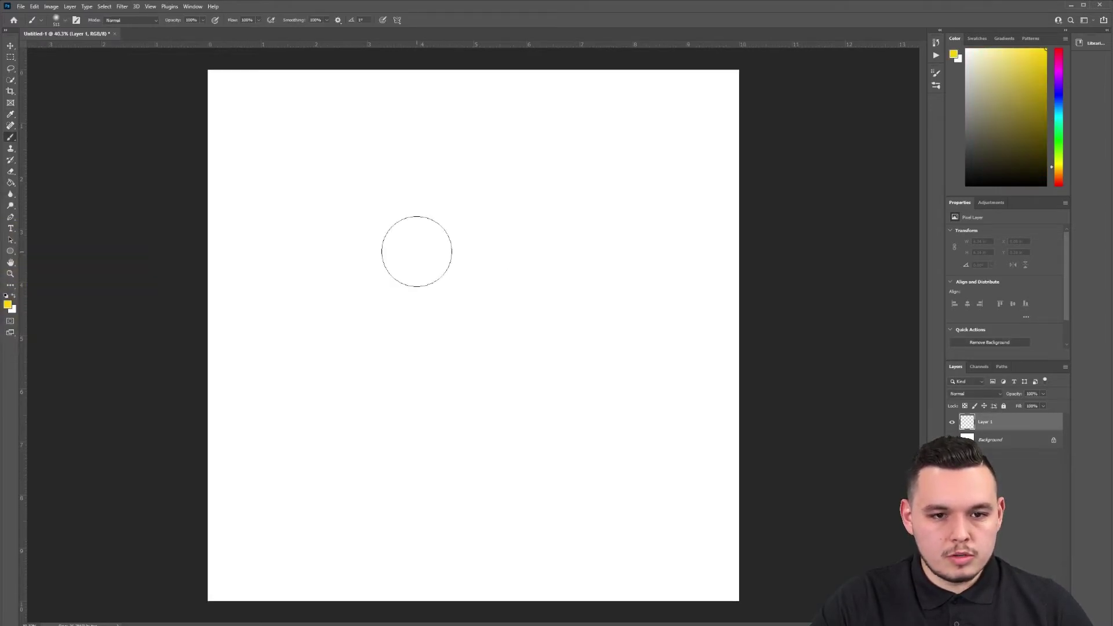
{"action": "left_click_drag", "start_coordinate": [325, 243], "coordinate": [537, 189]}
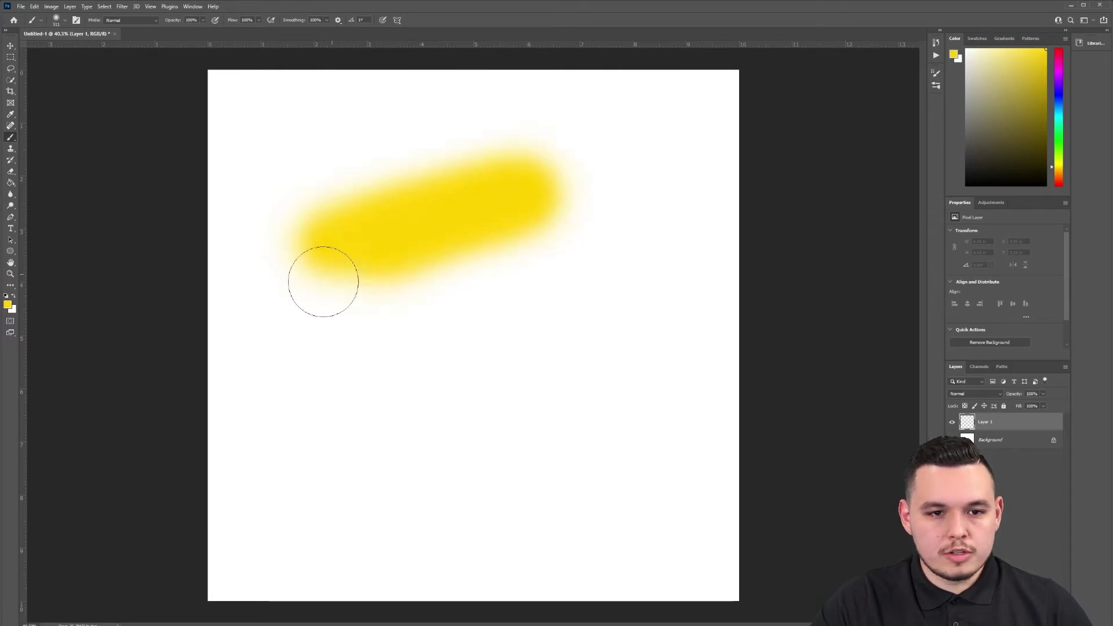
{"action": "mouse_move", "coordinate": [323, 281]}
{"action": "left_mouse_down"}
{"action": "mouse_move", "coordinate": [371, 287]}
{"action": "mouse_move", "coordinate": [524, 251]}
{"action": "mouse_move", "coordinate": [514, 207]}
{"action": "left_mouse_up"}
{"action": "mouse_move", "coordinate": [319, 303]}
{"action": "left_mouse_down"}
{"action": "mouse_move", "coordinate": [463, 271]}
{"action": "mouse_move", "coordinate": [550, 214]}
{"action": "left_mouse_up"}
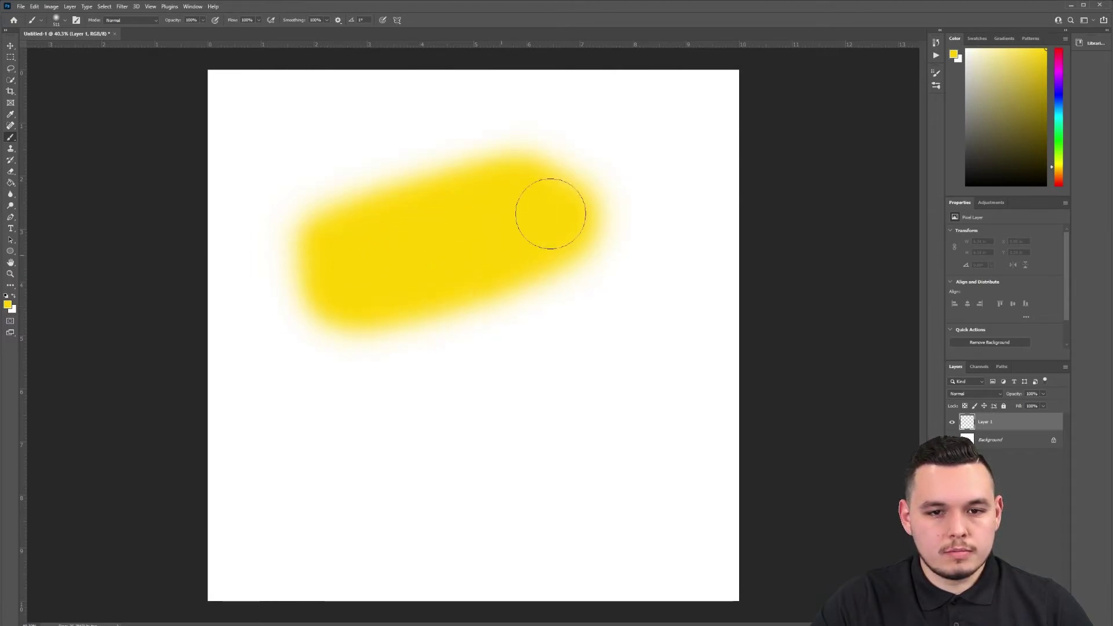
Change the foreground color to orange #ff9000 and paint a slanted orange band overlapping the lower edge of the yellow one
{"action": "left_click", "coordinate": [7, 305]}
{"action": "left_click_drag", "start_coordinate": [40, 326], "coordinate": [44, 325]}
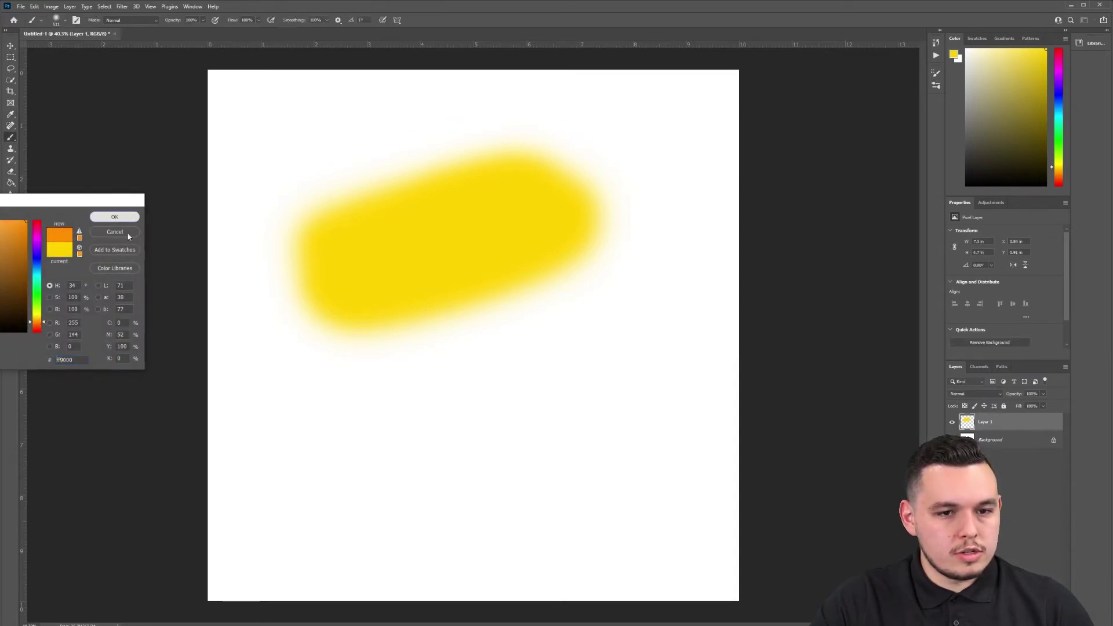
{"action": "left_click", "coordinate": [115, 217]}
{"action": "mouse_move", "coordinate": [571, 267]}
{"action": "left_mouse_down"}
{"action": "mouse_move", "coordinate": [328, 350]}
{"action": "mouse_move", "coordinate": [424, 348]}
{"action": "mouse_move", "coordinate": [566, 309]}
{"action": "mouse_move", "coordinate": [574, 277]}
{"action": "mouse_move", "coordinate": [426, 317]}
{"action": "mouse_move", "coordinate": [336, 381]}
{"action": "mouse_move", "coordinate": [444, 393]}
{"action": "mouse_move", "coordinate": [562, 334]}
{"action": "mouse_move", "coordinate": [583, 304]}
{"action": "left_mouse_up"}
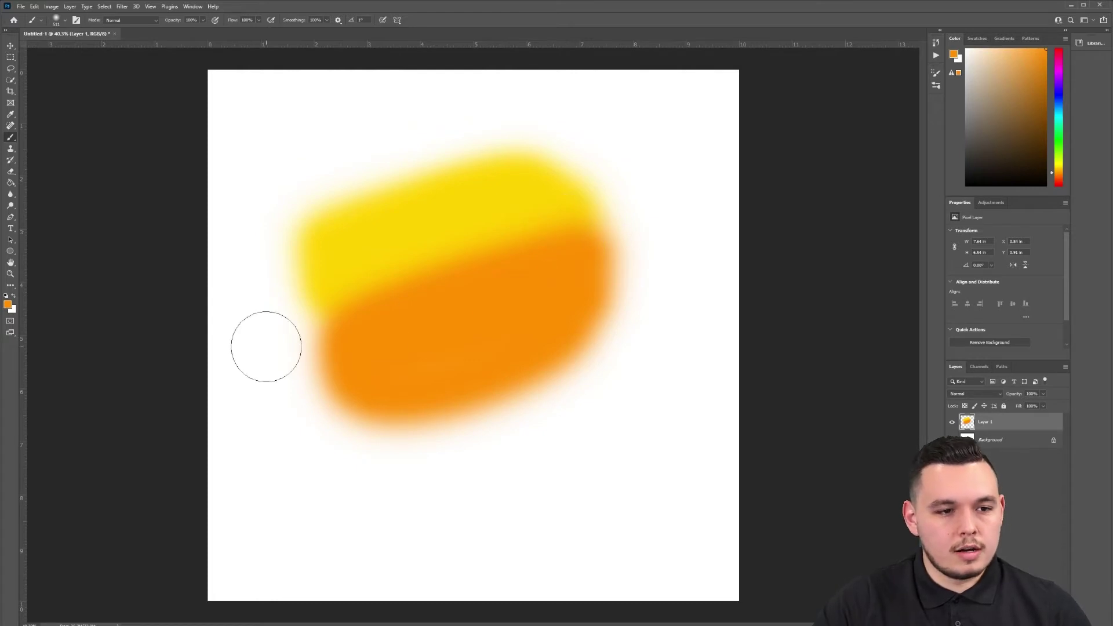
Change the foreground color to red #ff1e00 and paint a slanted red band overlapping the lower edge of the orange one
{"action": "left_click", "coordinate": [8, 304]}
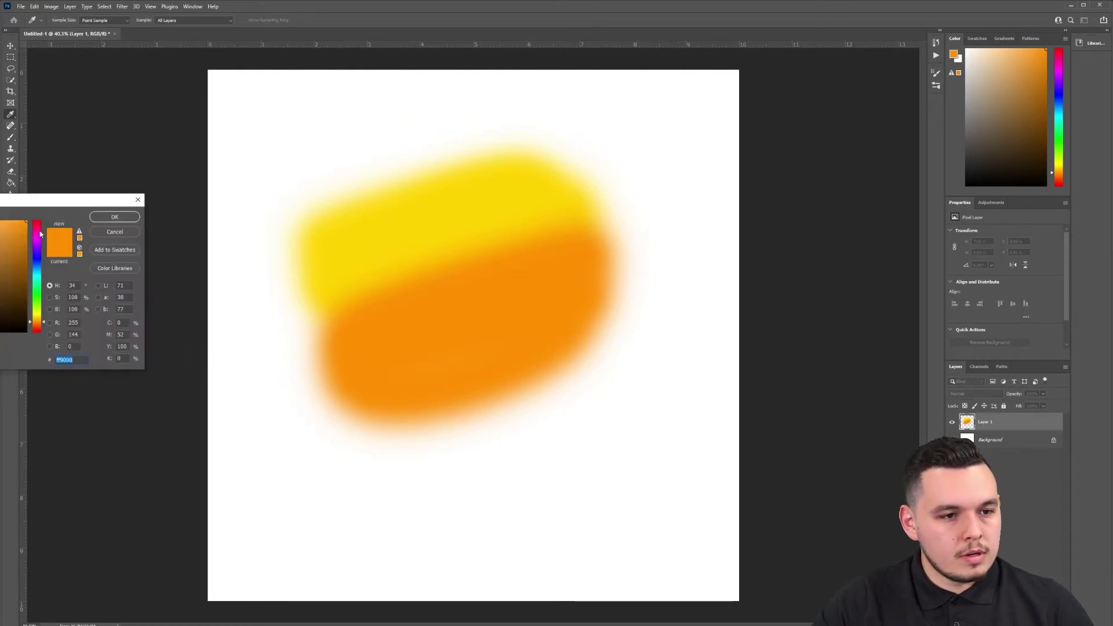
{"action": "left_click_drag", "start_coordinate": [37, 332], "coordinate": [42, 330]}
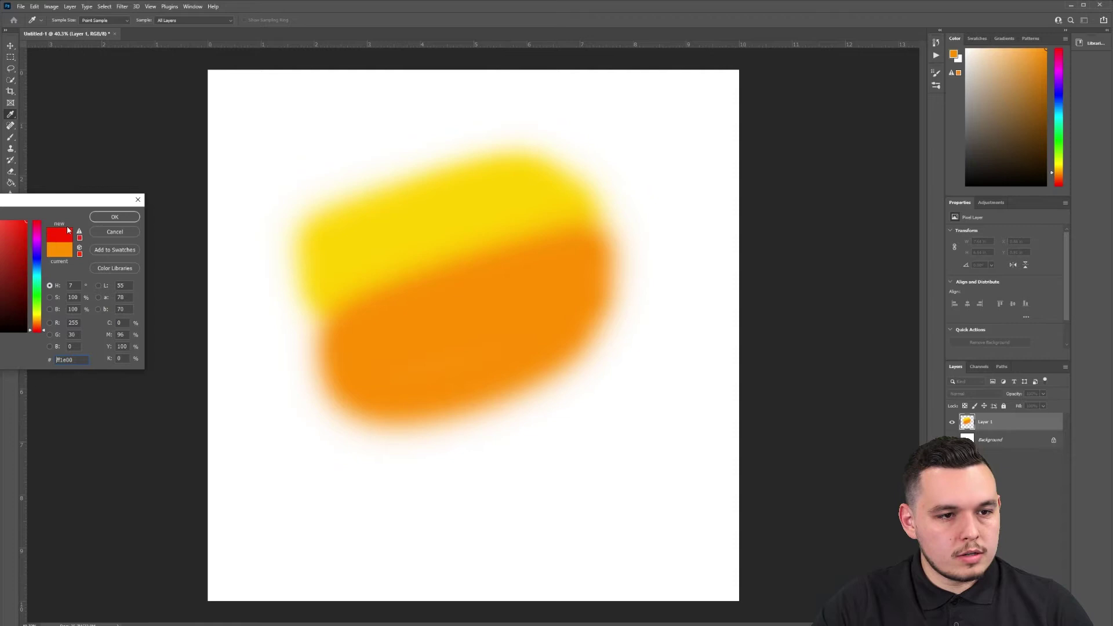
{"action": "left_click", "coordinate": [37, 329]}
{"action": "left_click", "coordinate": [114, 220]}
{"action": "key", "text": "Return"}
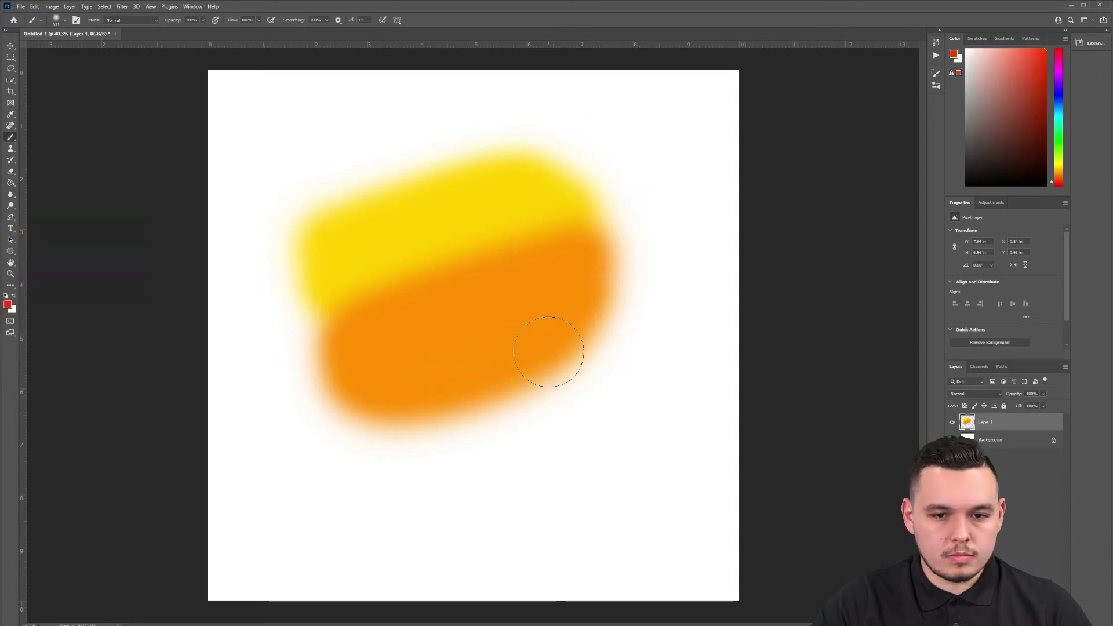
{"action": "mouse_move", "coordinate": [583, 319]}
{"action": "left_mouse_down"}
{"action": "mouse_move", "coordinate": [374, 436]}
{"action": "mouse_move", "coordinate": [511, 428]}
{"action": "mouse_move", "coordinate": [623, 341]}
{"action": "mouse_move", "coordinate": [536, 357]}
{"action": "mouse_move", "coordinate": [417, 409]}
{"action": "mouse_move", "coordinate": [374, 445]}
{"action": "mouse_move", "coordinate": [486, 434]}
{"action": "mouse_move", "coordinate": [597, 368]}
{"action": "mouse_move", "coordinate": [588, 359]}
{"action": "mouse_move", "coordinate": [377, 442]}
{"action": "mouse_move", "coordinate": [491, 380]}
{"action": "left_mouse_up"}
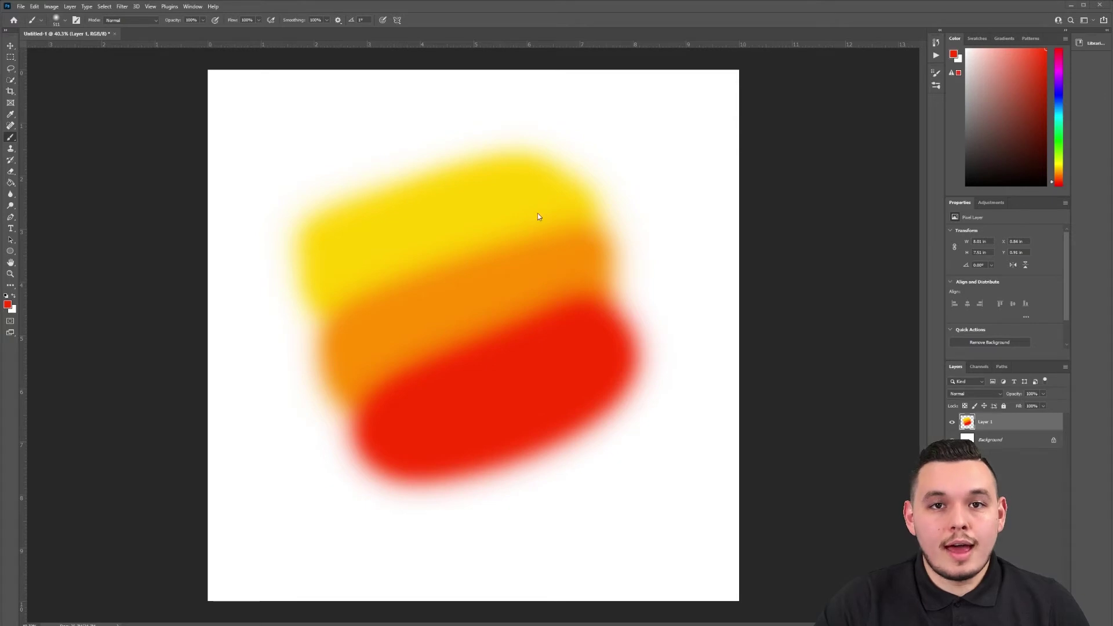
Open the Liquify filter on the painted layer and set its brush to size about 920, pressure 50 and density 49
{"action": "left_click", "coordinate": [123, 7]}
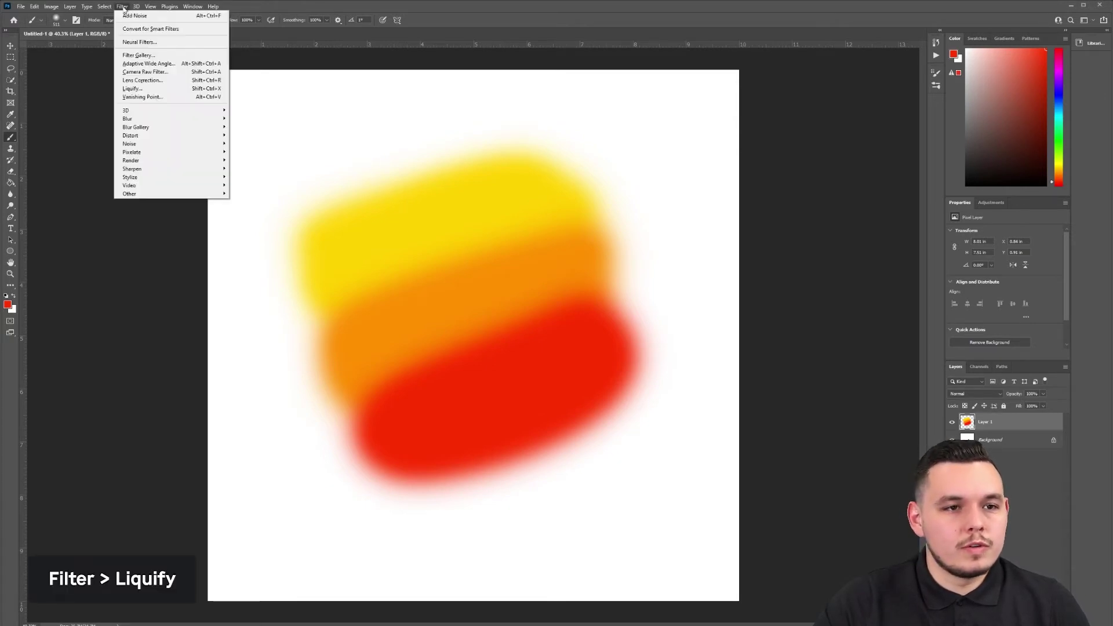
{"action": "left_click", "coordinate": [148, 91]}
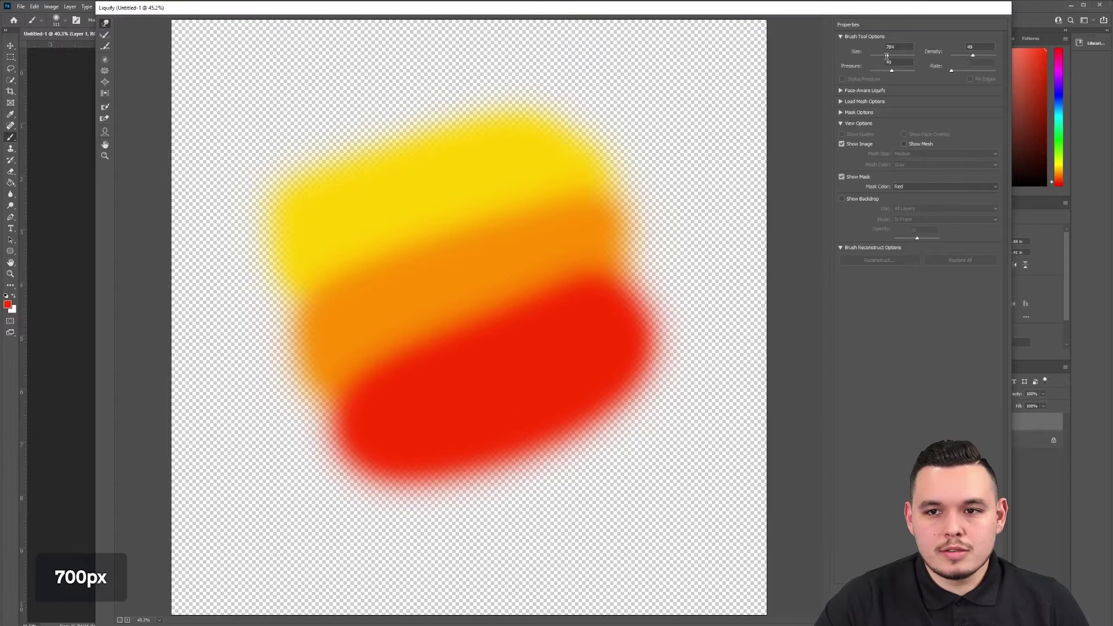
{"action": "left_click_drag", "start_coordinate": [888, 58], "coordinate": [889, 59]}
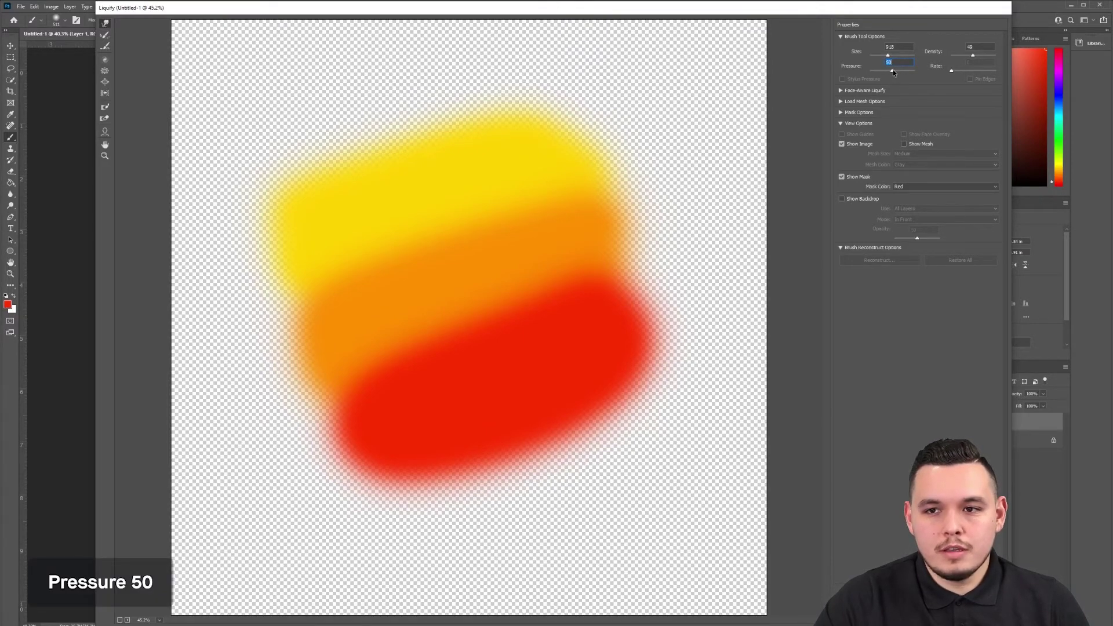
{"action": "left_click_drag", "start_coordinate": [973, 55], "coordinate": [974, 58]}
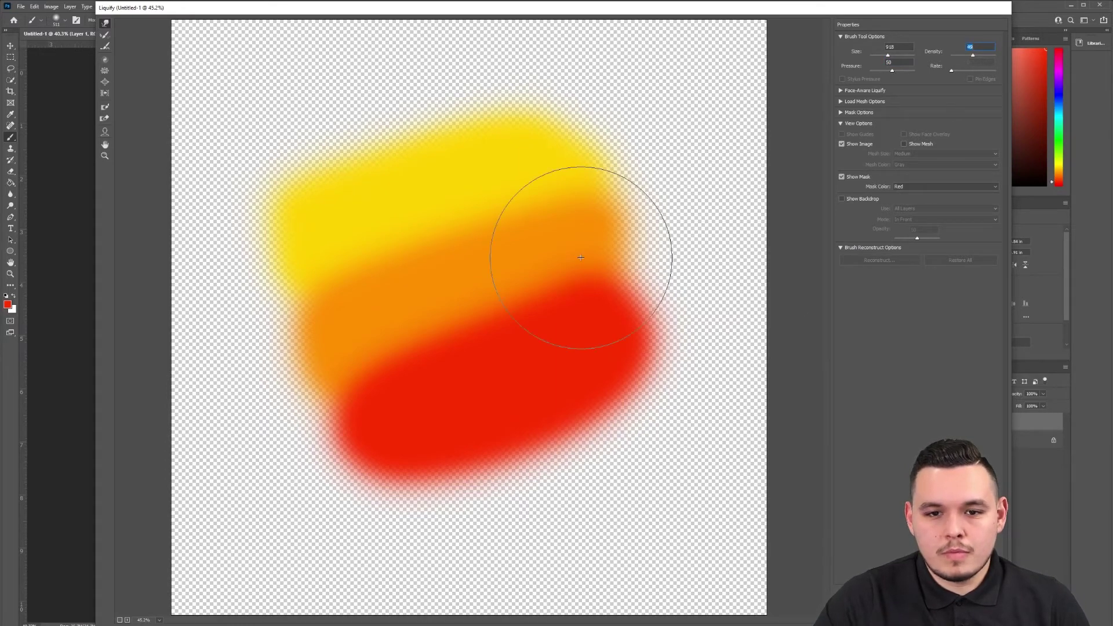
Warp the yellow, orange and red bands into interlocking fluid waves with pushing strokes in varied directions and apply the Liquify filter
{"action": "mouse_move", "coordinate": [564, 247]}
{"action": "left_mouse_down"}
{"action": "mouse_move", "coordinate": [580, 214]}
{"action": "mouse_move", "coordinate": [532, 169]}
{"action": "mouse_move", "coordinate": [427, 179]}
{"action": "mouse_move", "coordinate": [401, 278]}
{"action": "mouse_move", "coordinate": [445, 339]}
{"action": "mouse_move", "coordinate": [558, 306]}
{"action": "mouse_move", "coordinate": [591, 253]}
{"action": "mouse_move", "coordinate": [604, 184]}
{"action": "left_mouse_up"}
{"action": "left_click_drag", "start_coordinate": [496, 341], "coordinate": [376, 239]}
{"action": "mouse_move", "coordinate": [371, 316]}
{"action": "left_mouse_down"}
{"action": "mouse_move", "coordinate": [327, 410]}
{"action": "mouse_move", "coordinate": [303, 425]}
{"action": "left_mouse_up"}
{"action": "mouse_move", "coordinate": [323, 326]}
{"action": "left_mouse_down"}
{"action": "mouse_move", "coordinate": [381, 242]}
{"action": "mouse_move", "coordinate": [537, 436]}
{"action": "mouse_move", "coordinate": [538, 310]}
{"action": "mouse_move", "coordinate": [556, 206]}
{"action": "mouse_move", "coordinate": [676, 124]}
{"action": "left_mouse_up"}
{"action": "left_click_drag", "start_coordinate": [548, 212], "coordinate": [632, 388]}
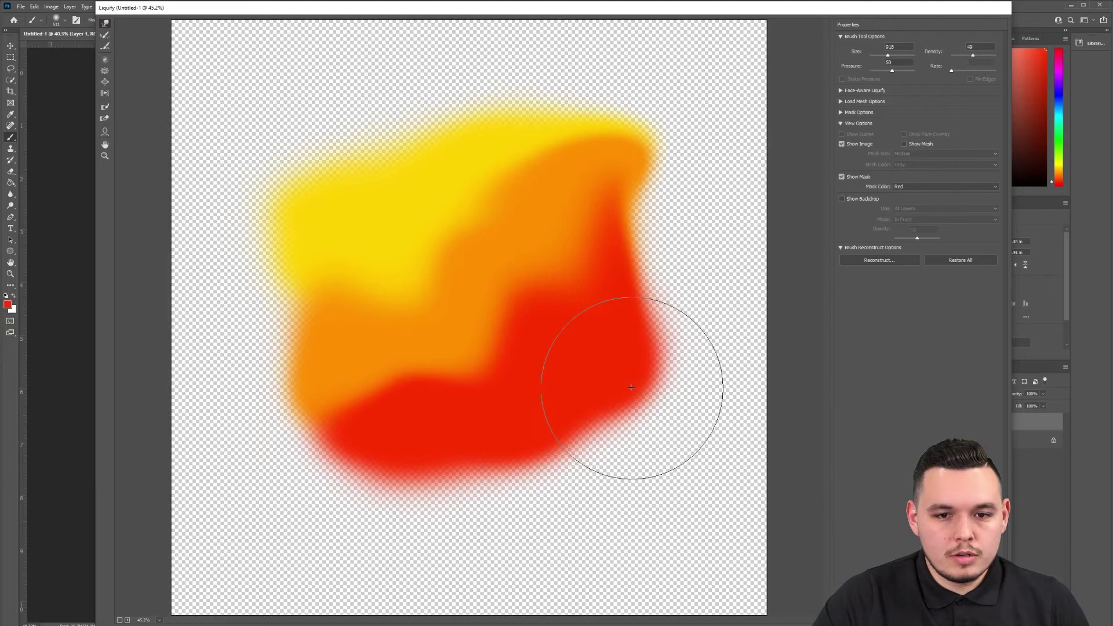
{"action": "left_click_drag", "start_coordinate": [455, 246], "coordinate": [325, 174]}
{"action": "left_click_drag", "start_coordinate": [369, 339], "coordinate": [280, 244]}
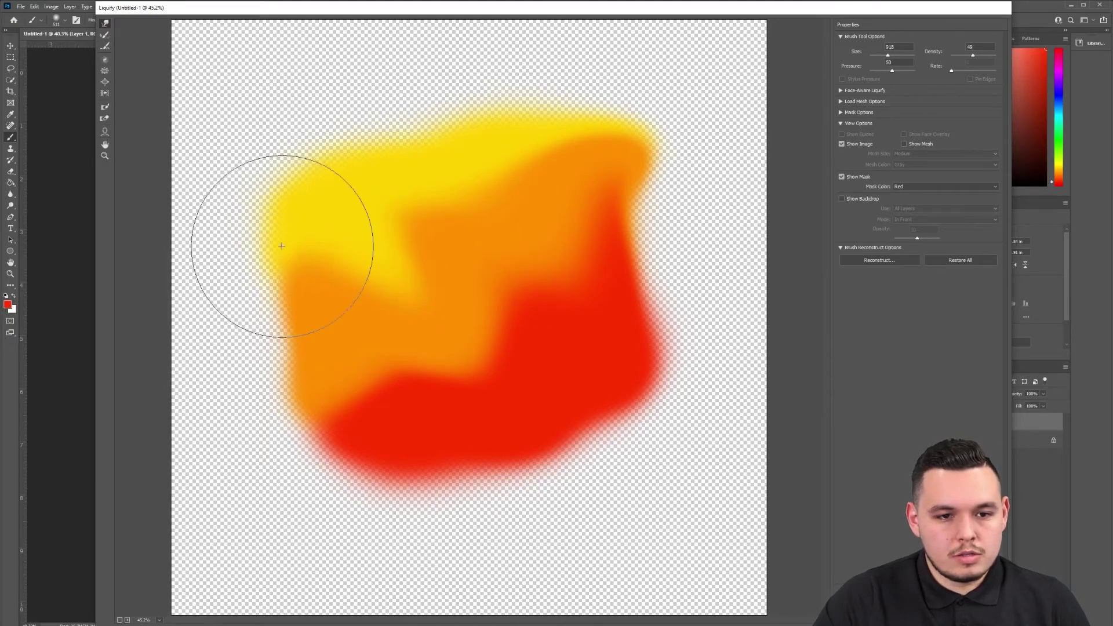
{"action": "left_click_drag", "start_coordinate": [480, 236], "coordinate": [609, 347]}
{"action": "mouse_move", "coordinate": [457, 431]}
{"action": "left_mouse_down"}
{"action": "mouse_move", "coordinate": [390, 377]}
{"action": "mouse_move", "coordinate": [360, 304]}
{"action": "left_mouse_up"}
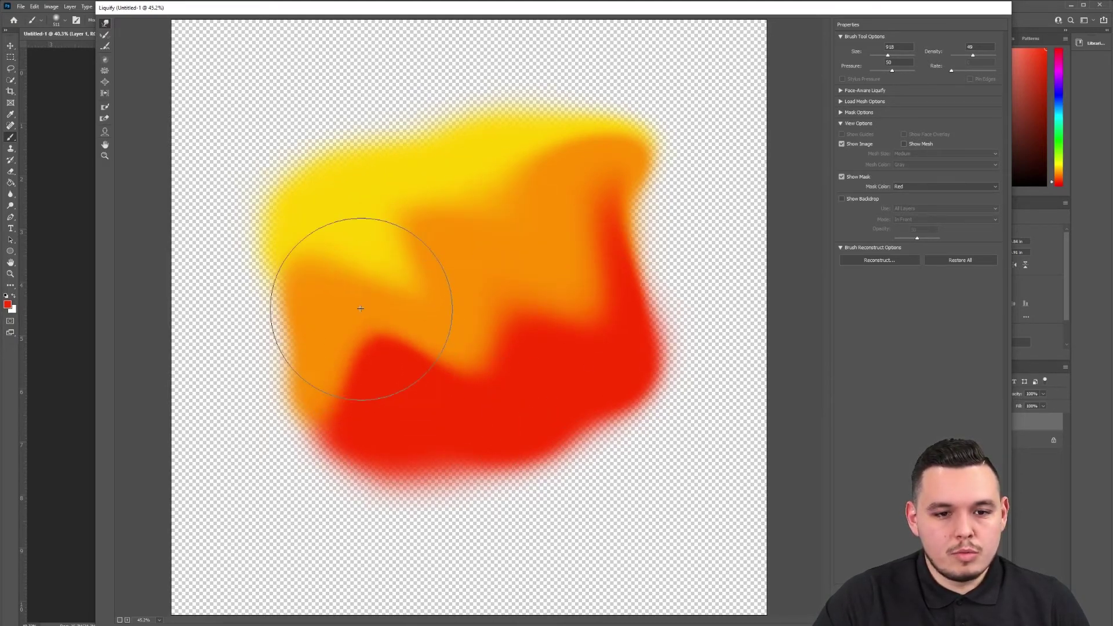
{"action": "left_click_drag", "start_coordinate": [527, 195], "coordinate": [534, 149]}
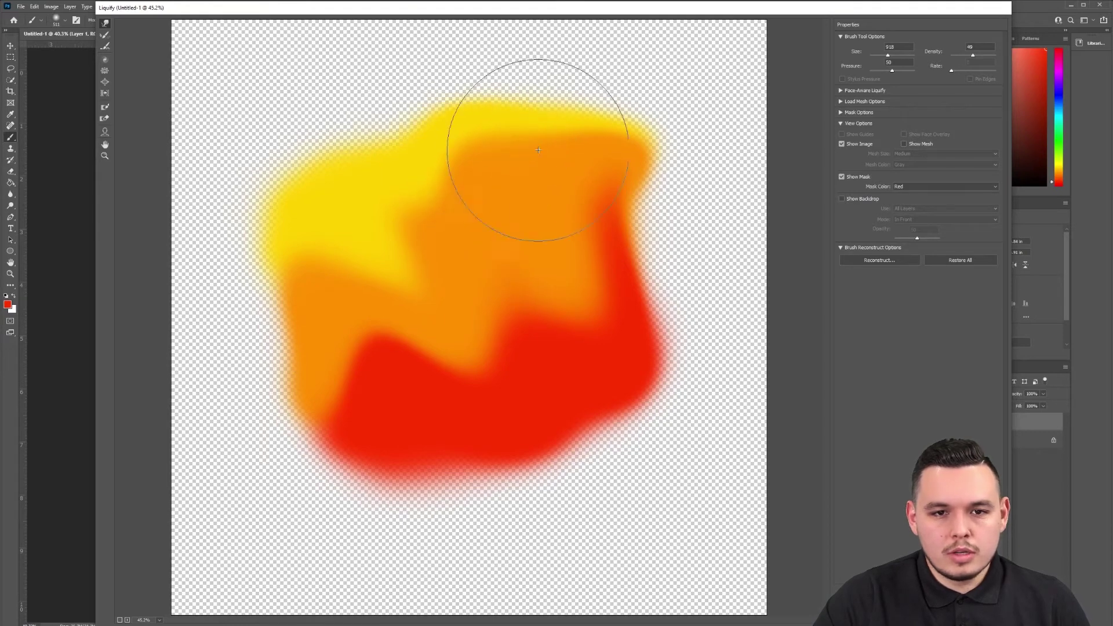
{"action": "left_click_drag", "start_coordinate": [561, 363], "coordinate": [530, 254]}
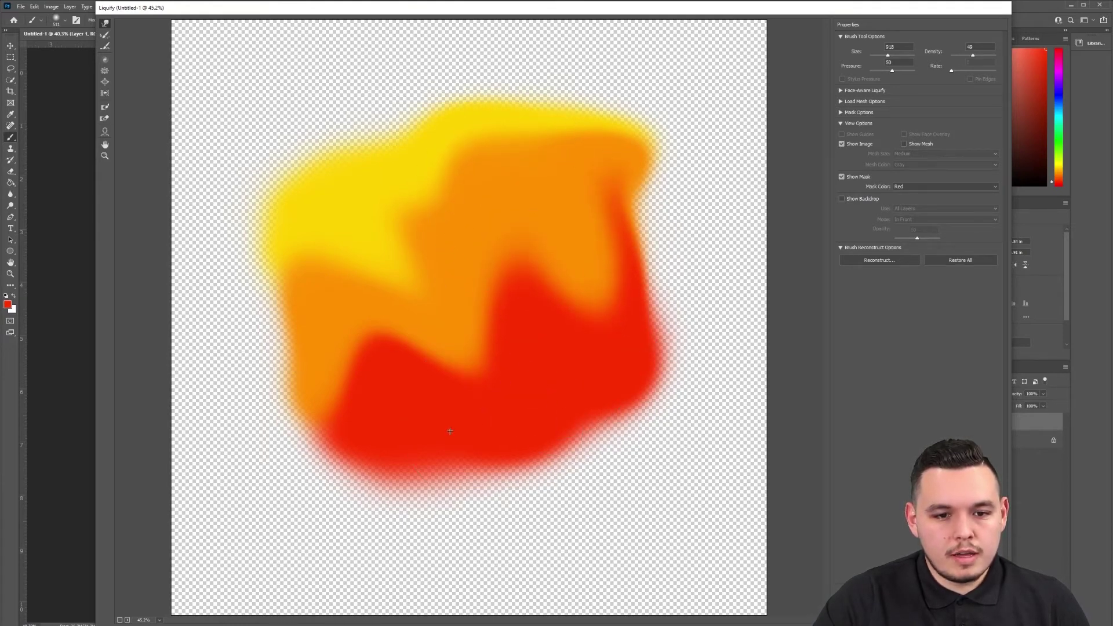
{"action": "left_click_drag", "start_coordinate": [447, 427], "coordinate": [310, 303]}
{"action": "left_click_drag", "start_coordinate": [394, 243], "coordinate": [492, 196]}
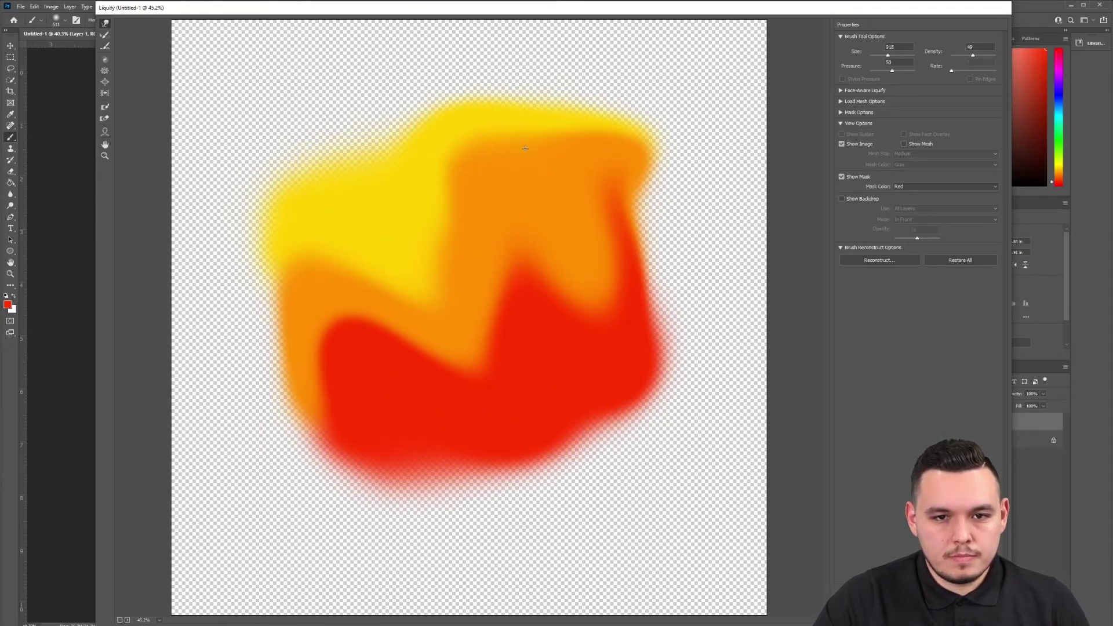
{"action": "left_click_drag", "start_coordinate": [551, 142], "coordinate": [564, 93]}
{"action": "left_click_drag", "start_coordinate": [579, 263], "coordinate": [564, 333]}
{"action": "left_click_drag", "start_coordinate": [388, 392], "coordinate": [331, 378]}
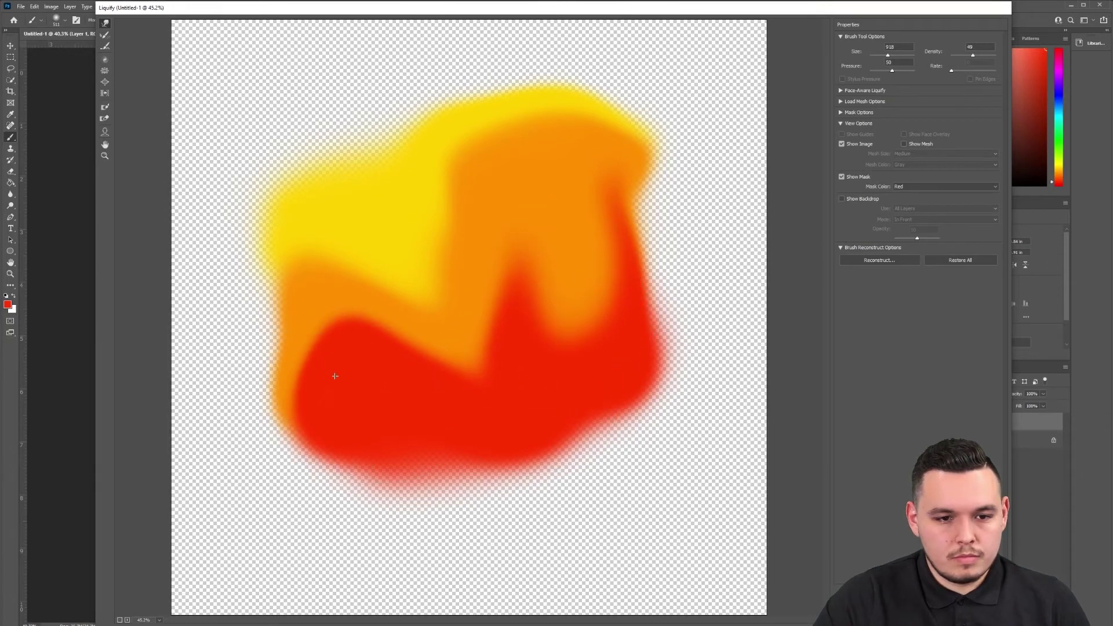
{"action": "mouse_move", "coordinate": [430, 256]}
{"action": "left_mouse_down"}
{"action": "mouse_move", "coordinate": [422, 398]}
{"action": "mouse_move", "coordinate": [458, 359]}
{"action": "left_mouse_up"}
{"action": "left_click_drag", "start_coordinate": [464, 256], "coordinate": [394, 224]}
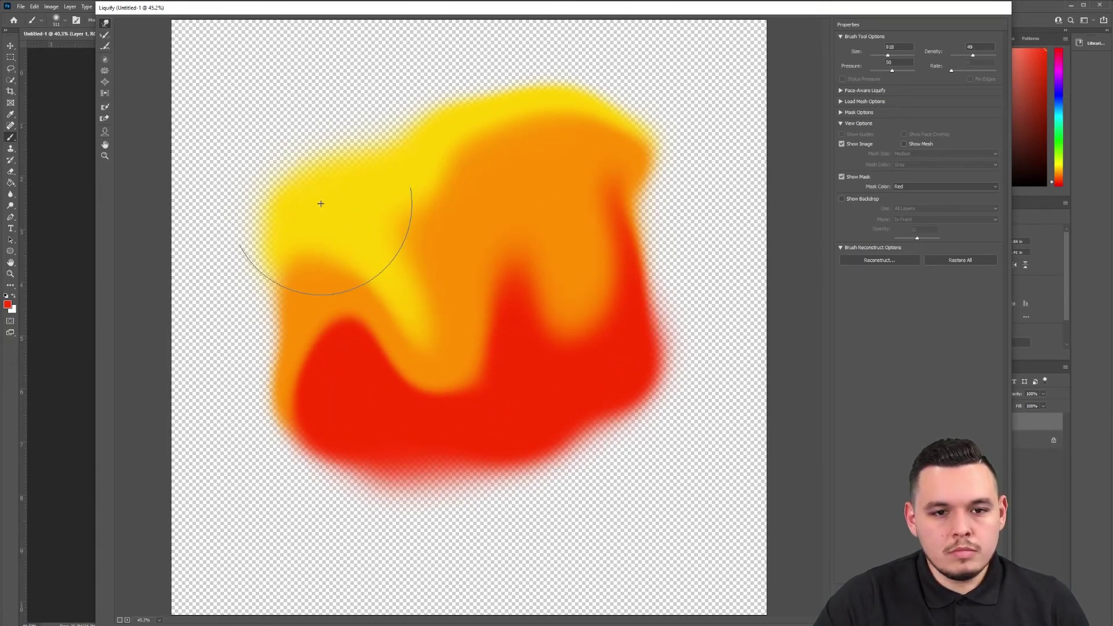
{"action": "left_click_drag", "start_coordinate": [514, 164], "coordinate": [508, 110]}
{"action": "left_click_drag", "start_coordinate": [566, 244], "coordinate": [620, 252]}
{"action": "mouse_move", "coordinate": [563, 345]}
{"action": "left_mouse_down"}
{"action": "mouse_move", "coordinate": [500, 294]}
{"action": "mouse_move", "coordinate": [492, 261]}
{"action": "left_mouse_up"}
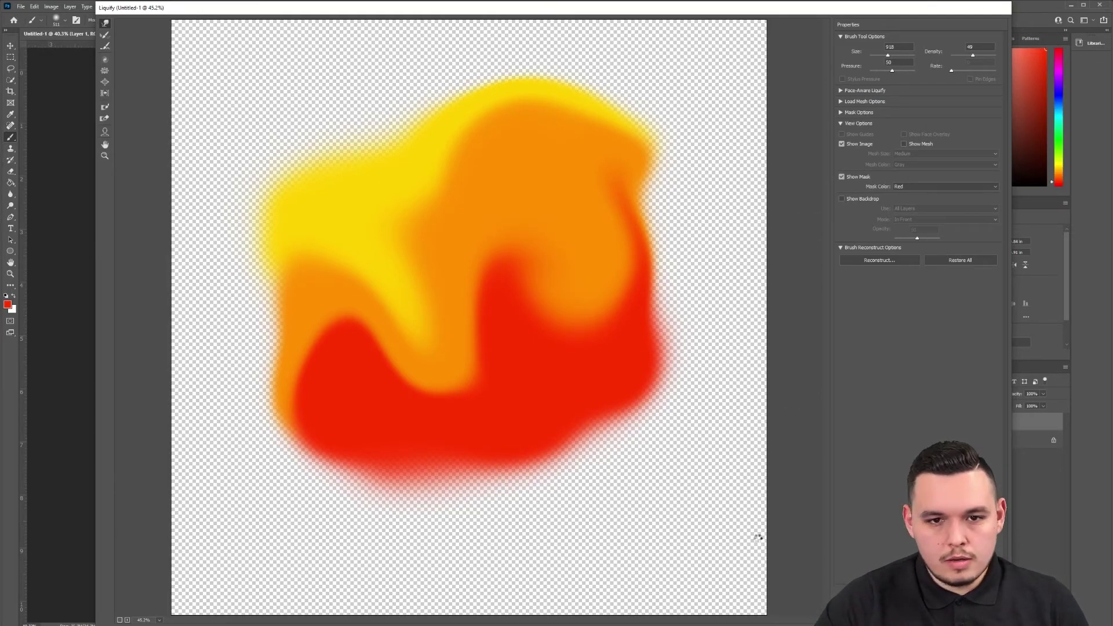
{"action": "key", "text": "Return"}
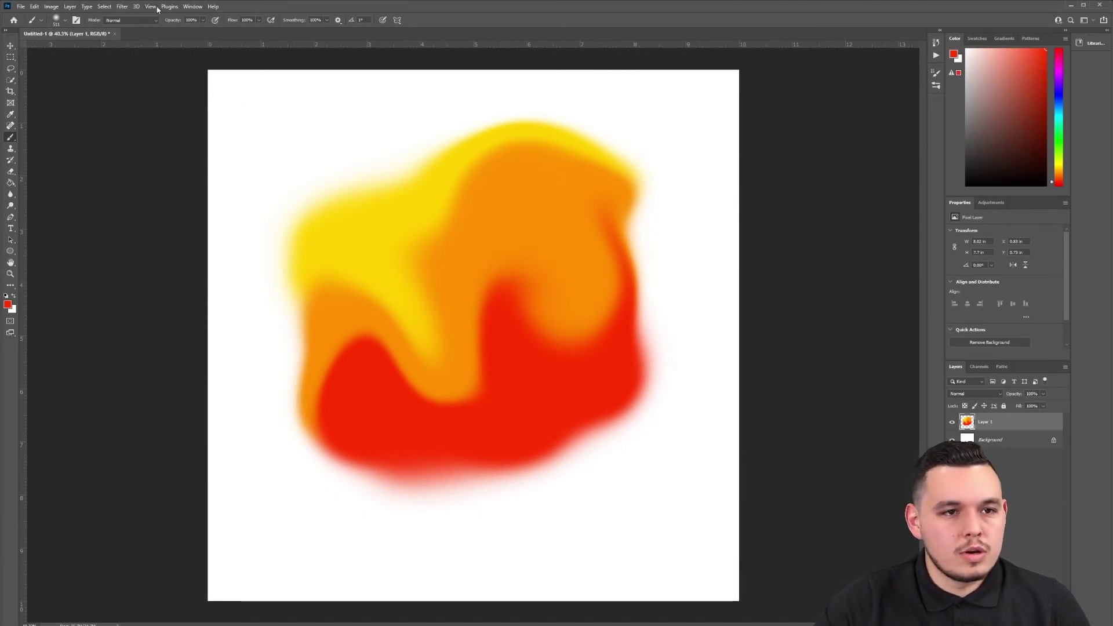
Apply a Gaussian Blur with a radius of 147.4 pixels to the warped color layer
{"action": "left_click", "coordinate": [122, 7]}
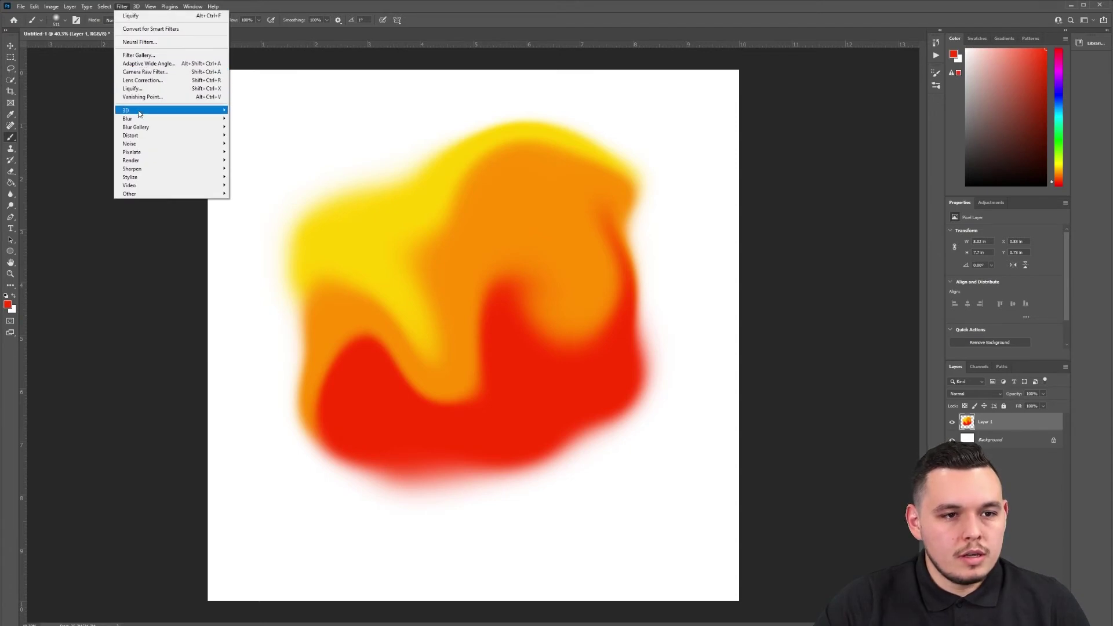
{"action": "mouse_move", "coordinate": [174, 119]}
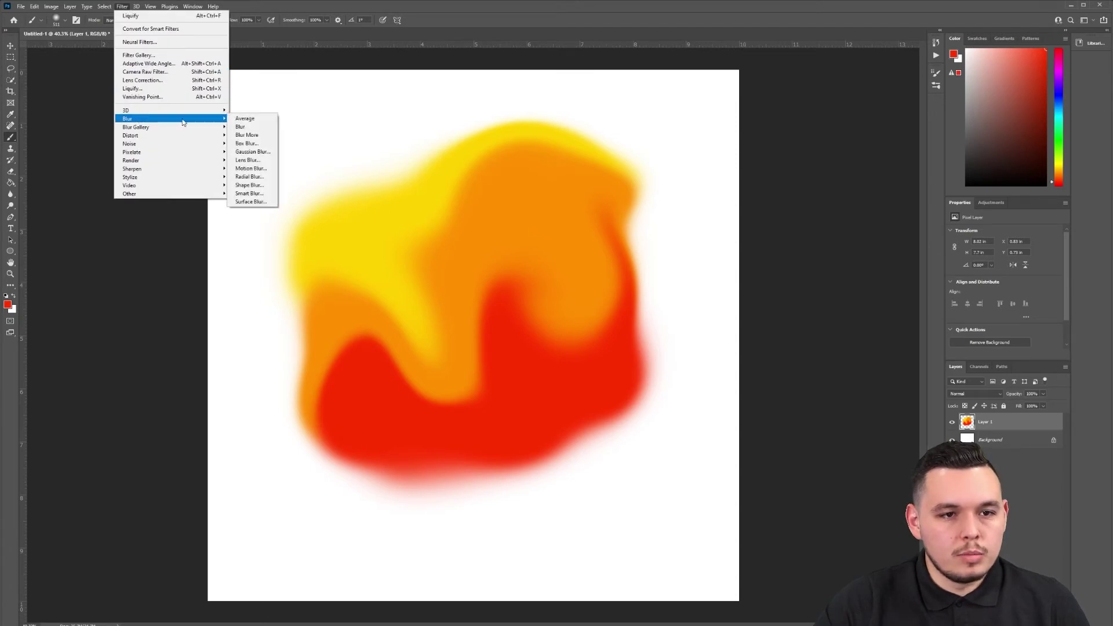
{"action": "left_click", "coordinate": [264, 152]}
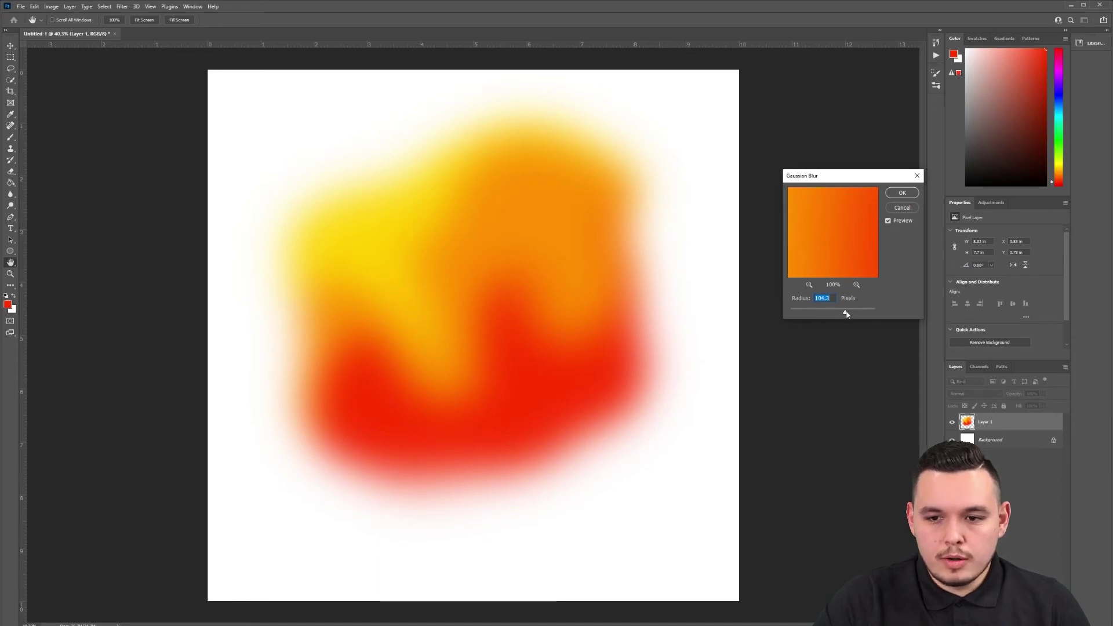
{"action": "left_click_drag", "start_coordinate": [835, 313], "coordinate": [847, 314]}
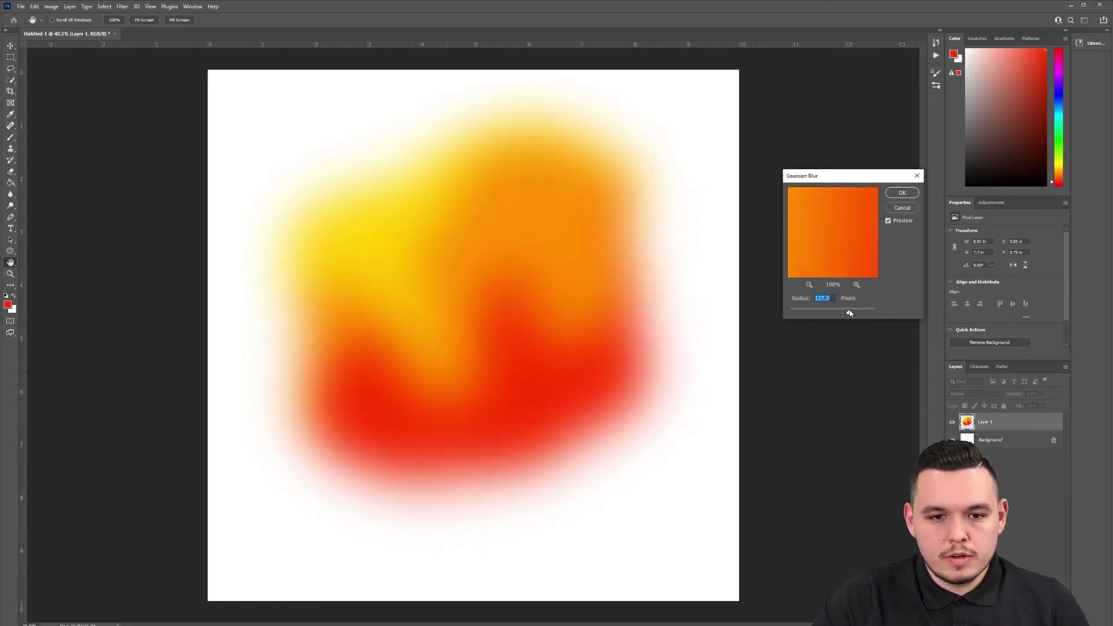
{"action": "left_click_drag", "start_coordinate": [850, 314], "coordinate": [853, 315]}
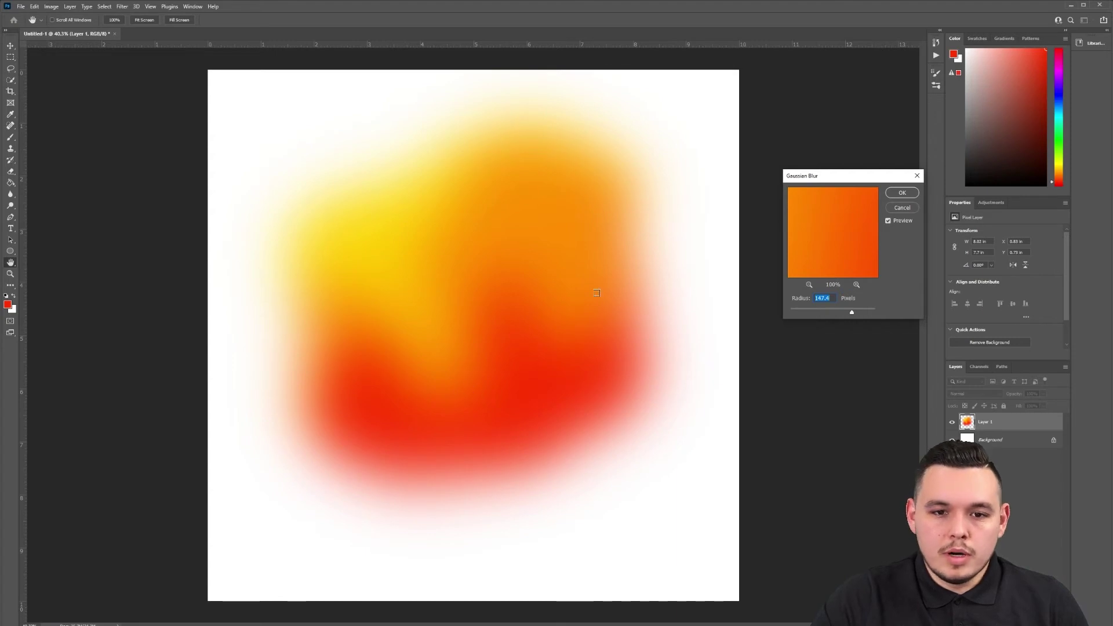
{"action": "left_click", "coordinate": [902, 194]}
{"action": "key", "text": "b"}
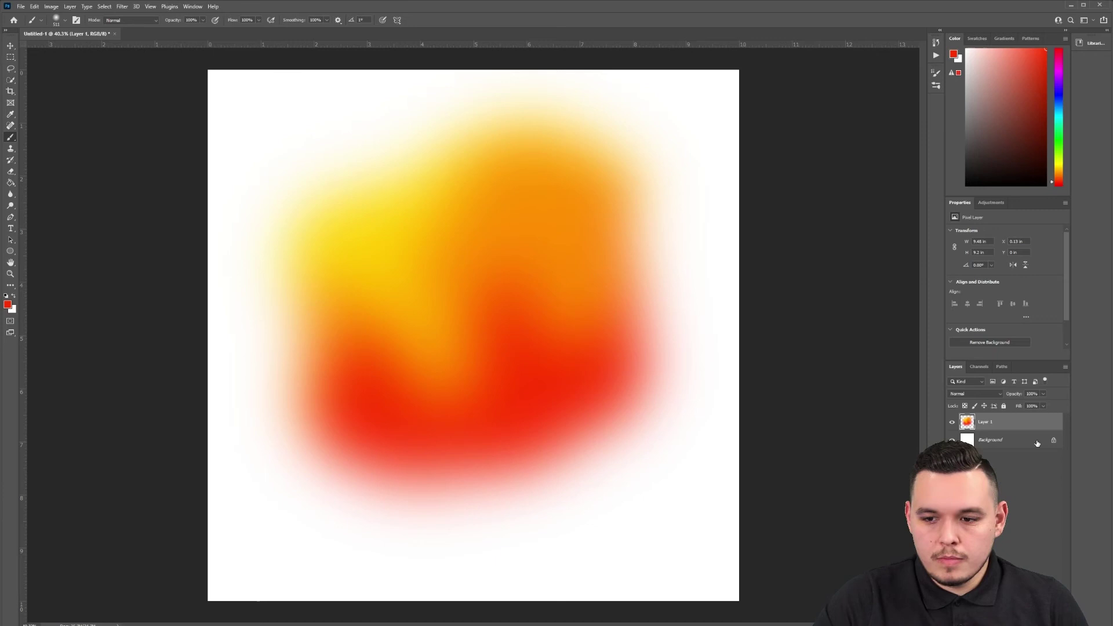
Unlock the Background layer and fill it with black #000000 using the Paint Bucket
{"action": "left_click", "coordinate": [1053, 440]}
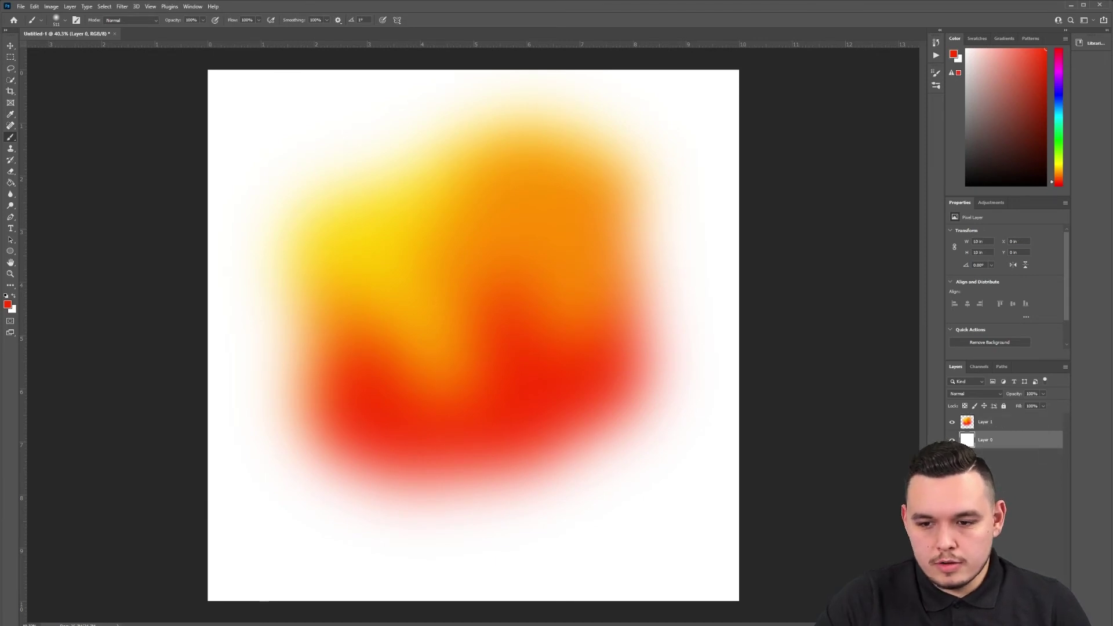
{"action": "left_click", "coordinate": [11, 183]}
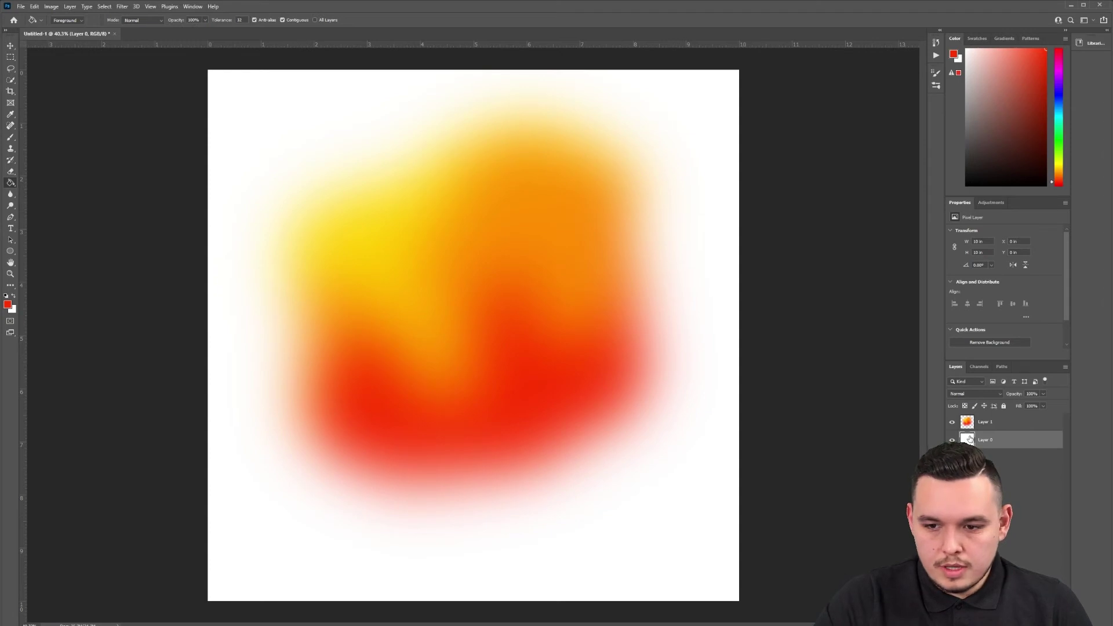
{"action": "left_click", "coordinate": [7, 305]}
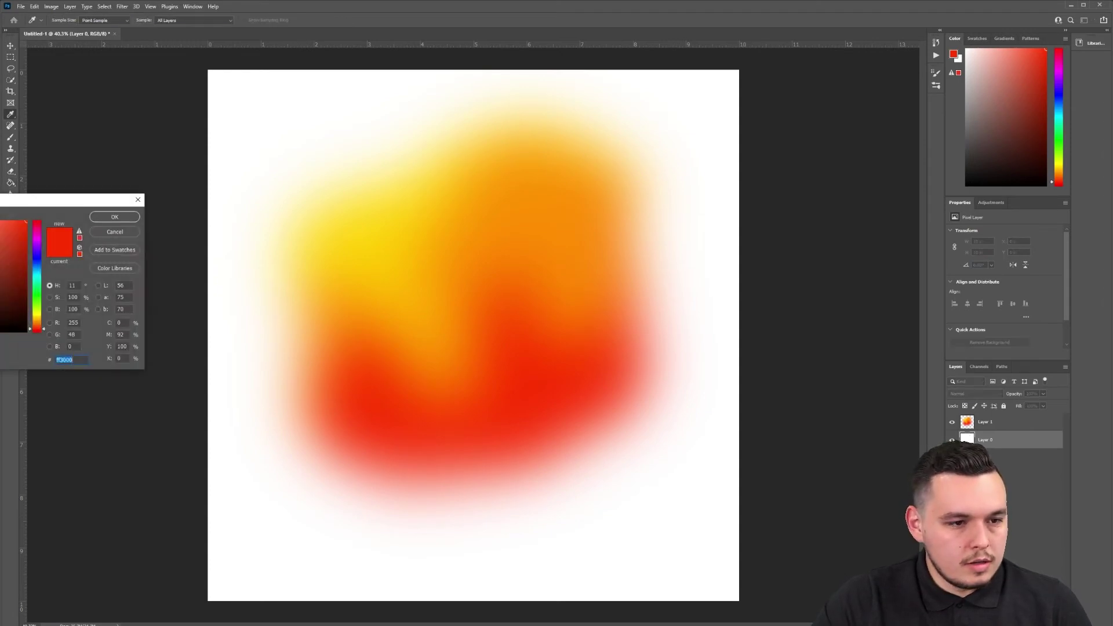
{"action": "left_click_drag", "start_coordinate": [33, 196], "coordinate": [332, 186]}
{"action": "left_click_drag", "start_coordinate": [244, 286], "coordinate": [160, 377]}
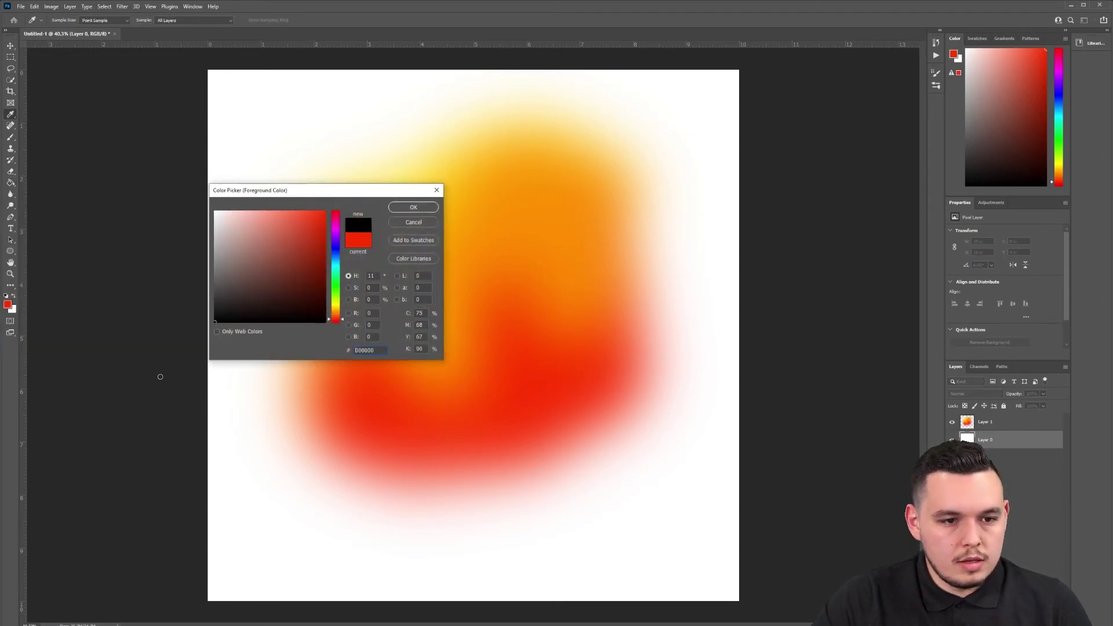
{"action": "left_click", "coordinate": [414, 207]}
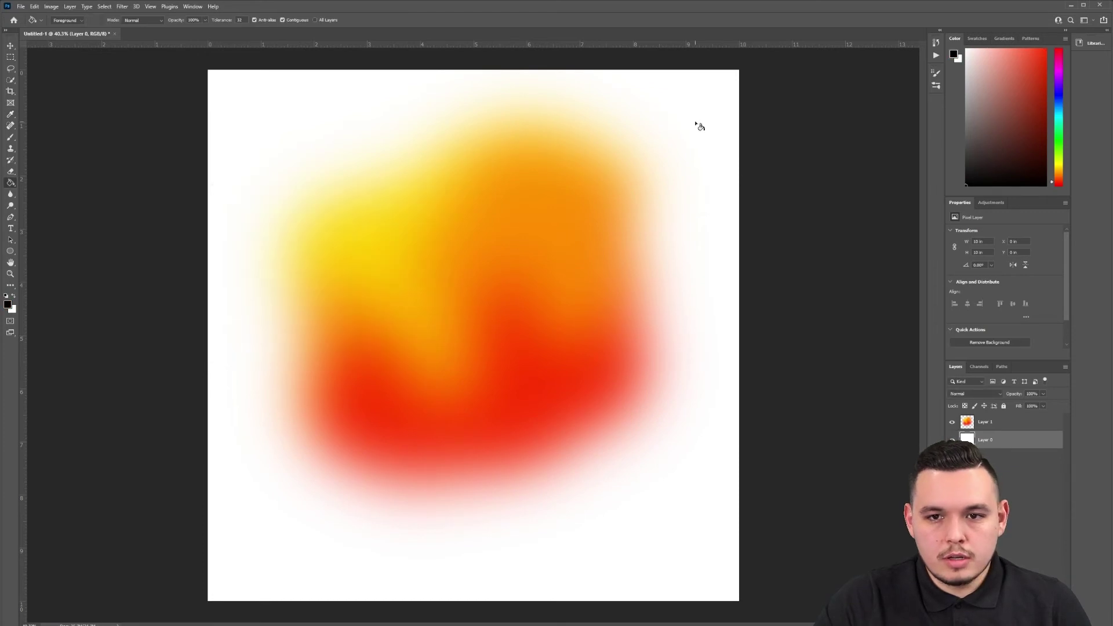
{"action": "left_click", "coordinate": [698, 125]}
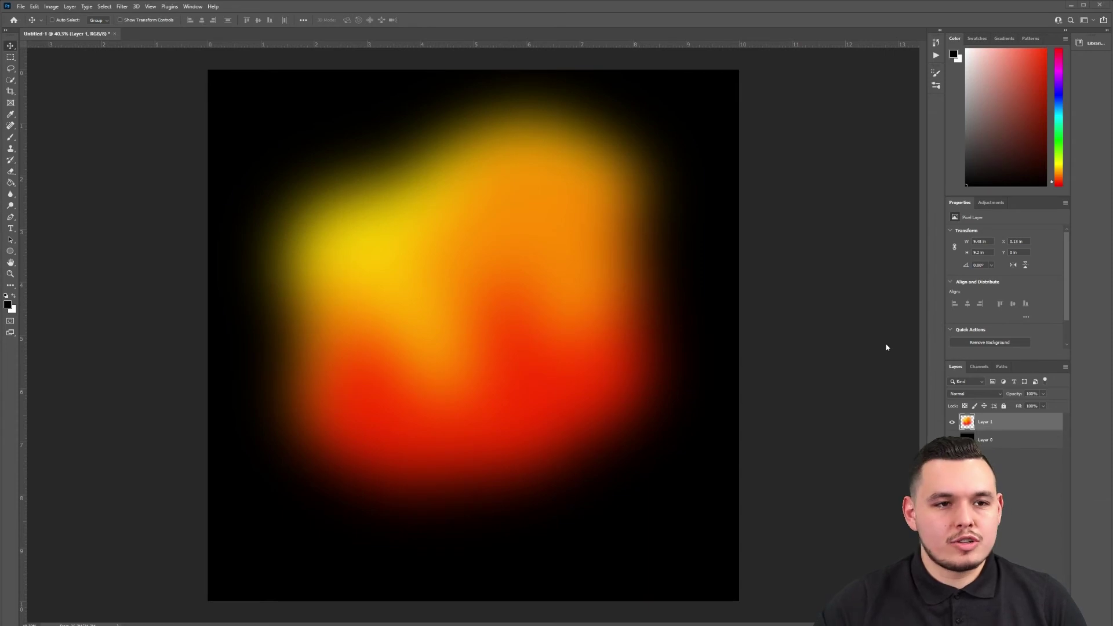
Add noise to Layer 1 with an amount of 4.87% and Gaussian distribution
{"action": "left_click", "coordinate": [123, 7]}
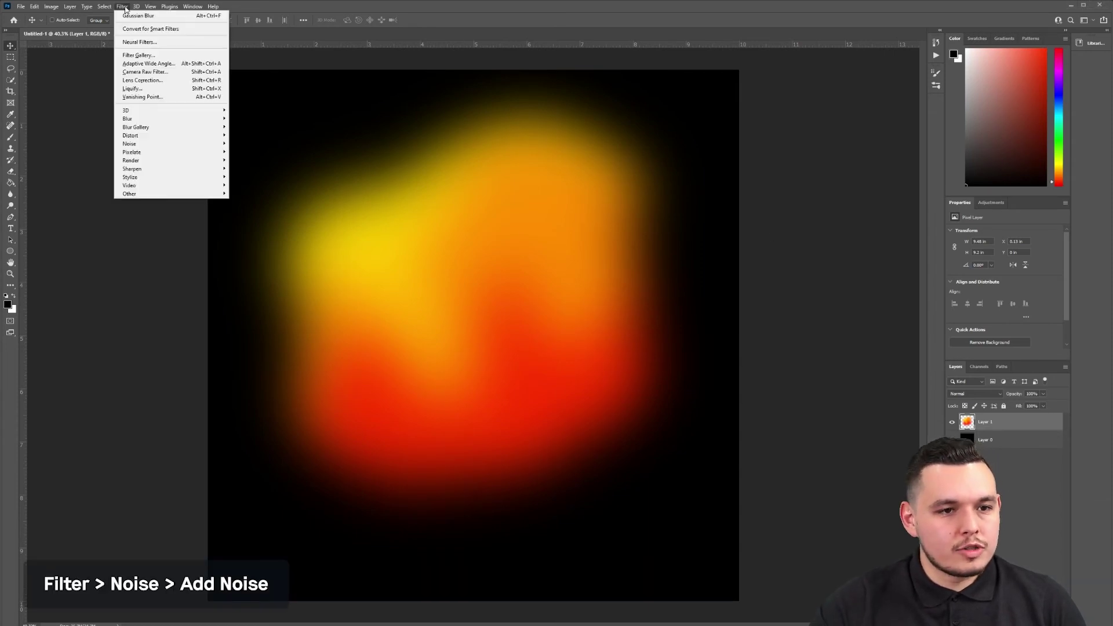
{"action": "mouse_move", "coordinate": [134, 147]}
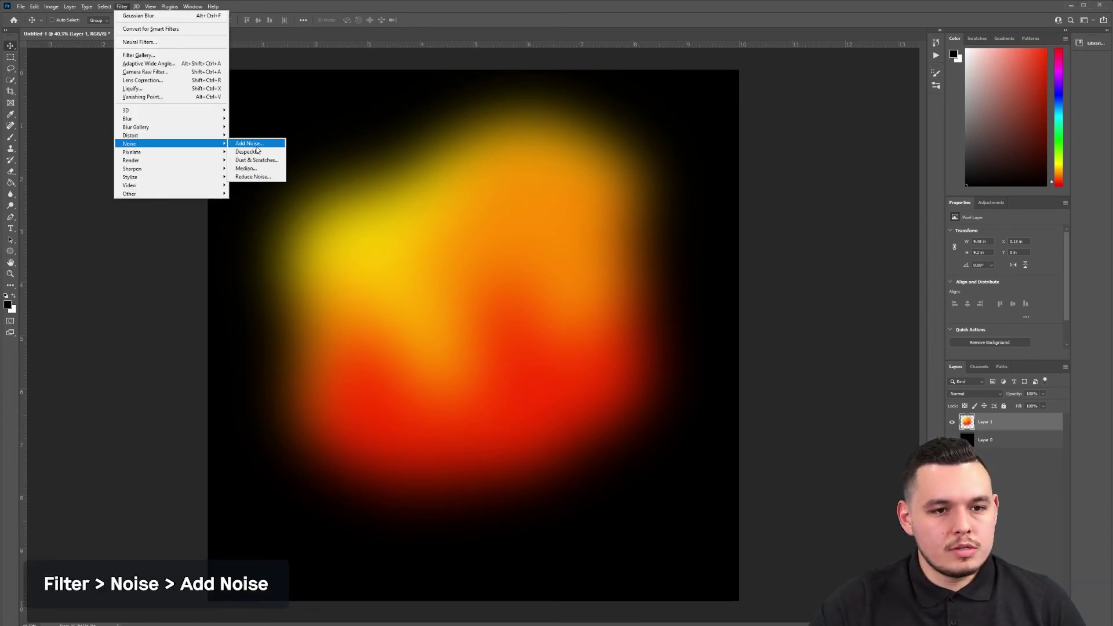
{"action": "left_click", "coordinate": [250, 143]}
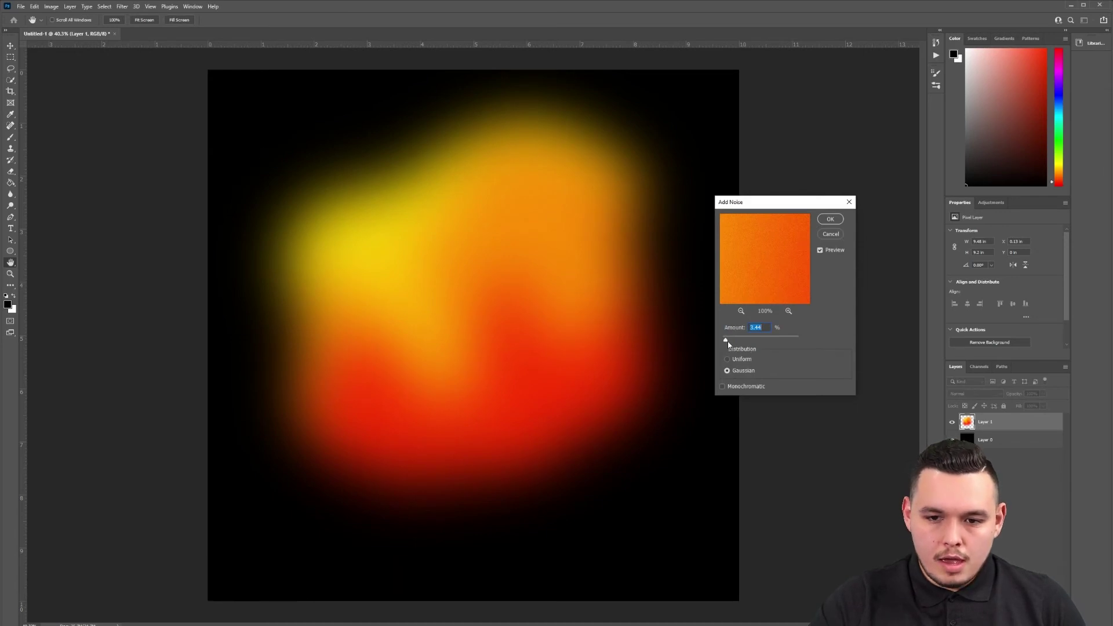
{"action": "mouse_move", "coordinate": [726, 341]}
{"action": "left_mouse_down"}
{"action": "mouse_move", "coordinate": [742, 343]}
{"action": "mouse_move", "coordinate": [729, 342]}
{"action": "left_mouse_up"}
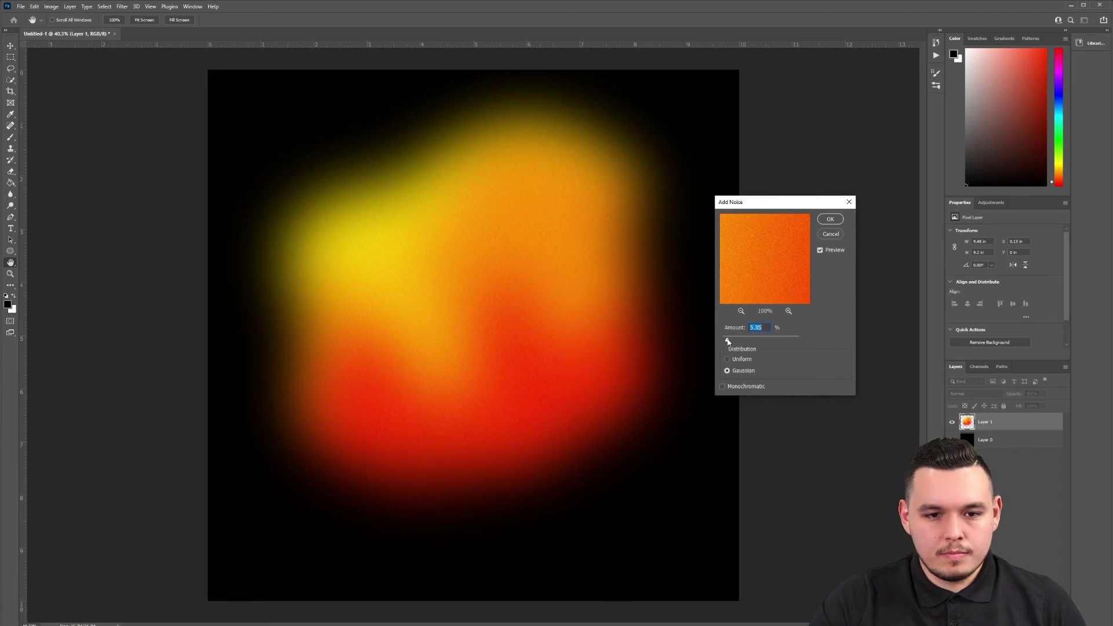
{"action": "left_click_drag", "start_coordinate": [729, 342], "coordinate": [728, 342]}
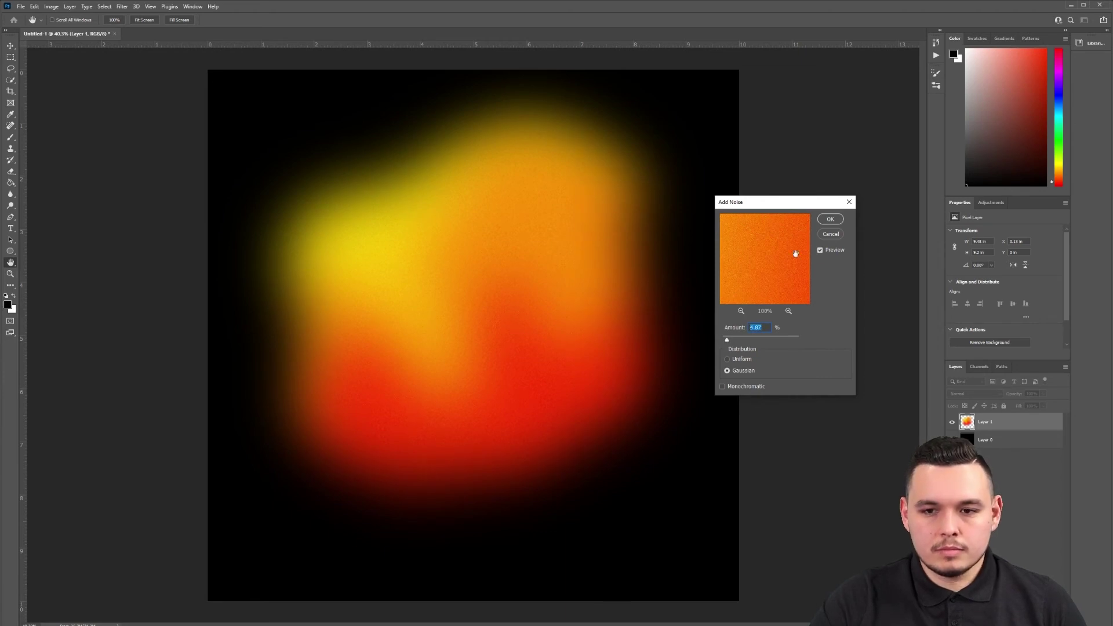
{"action": "left_click", "coordinate": [831, 221]}
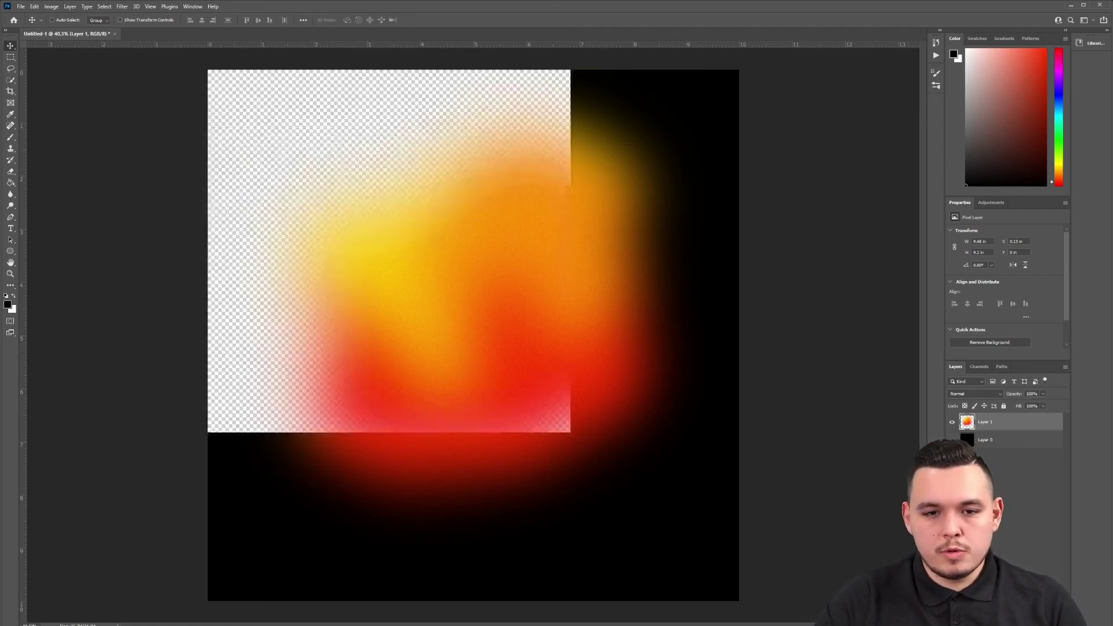
Hide the black layer and save the gradient with transparency as the PNG file Untitled-1 on the Desktop
{"action": "left_click", "coordinate": [952, 440]}
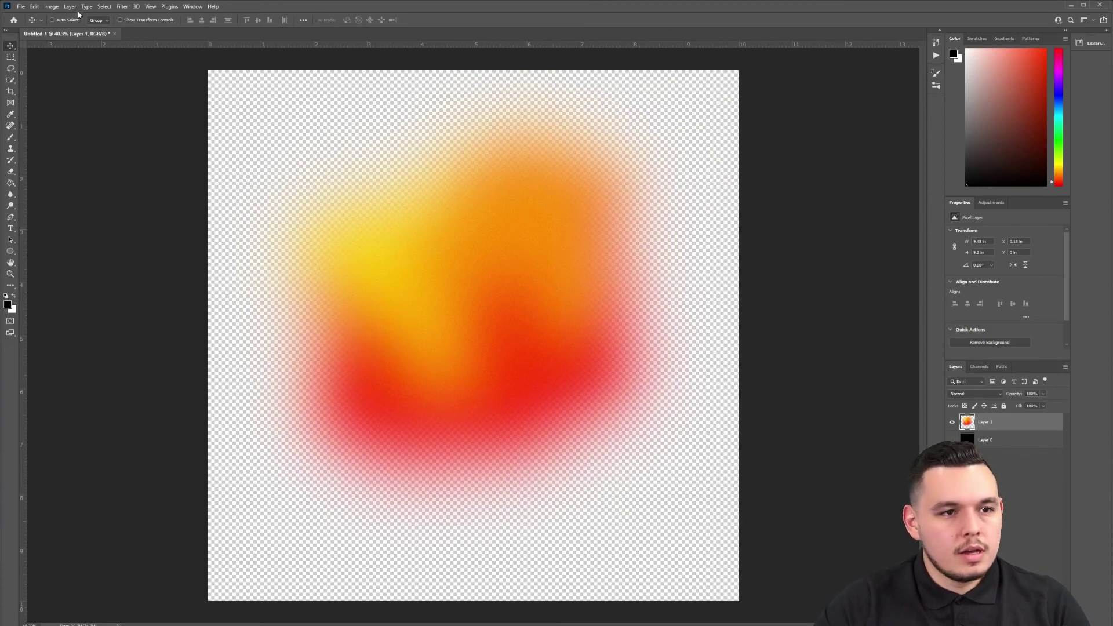
{"action": "left_click", "coordinate": [20, 6]}
{"action": "left_click", "coordinate": [37, 113]}
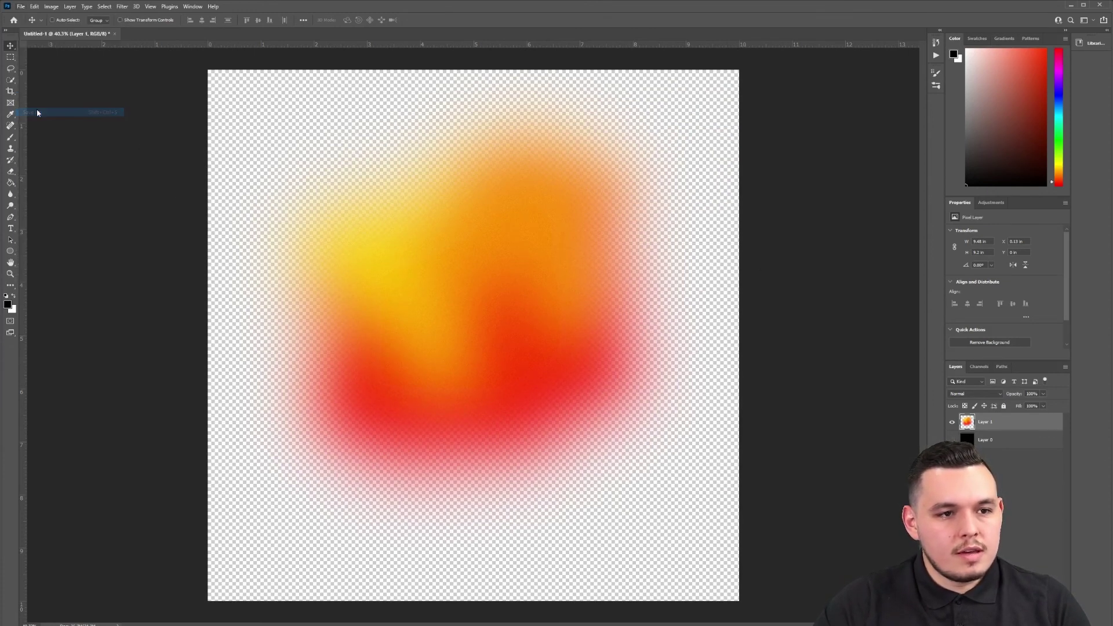
{"action": "left_click", "coordinate": [86, 282]}
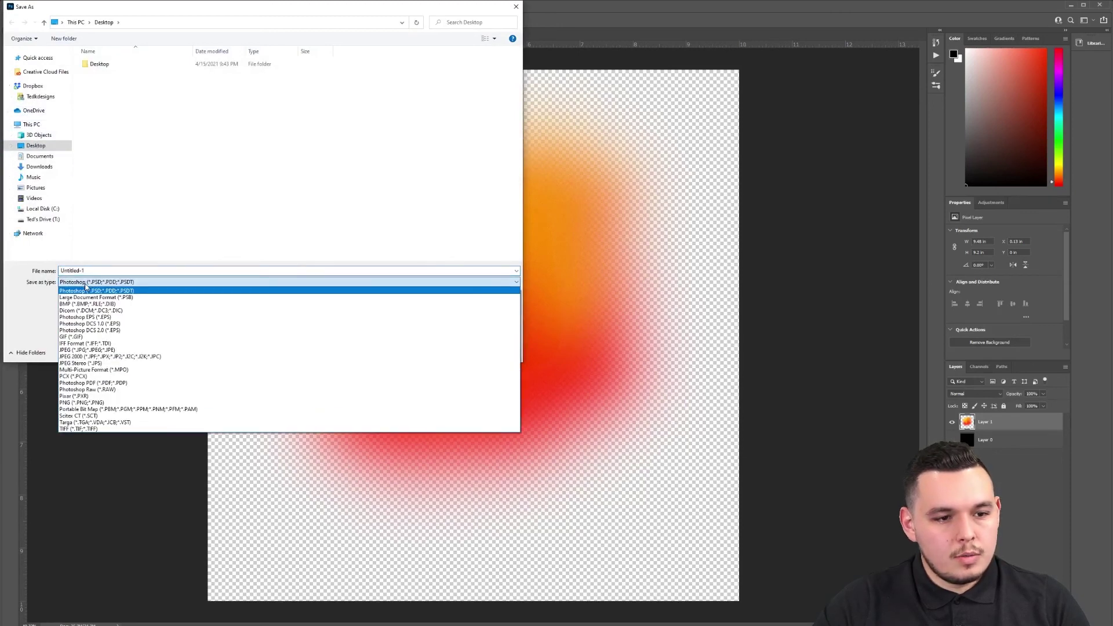
{"action": "left_click", "coordinate": [74, 403]}
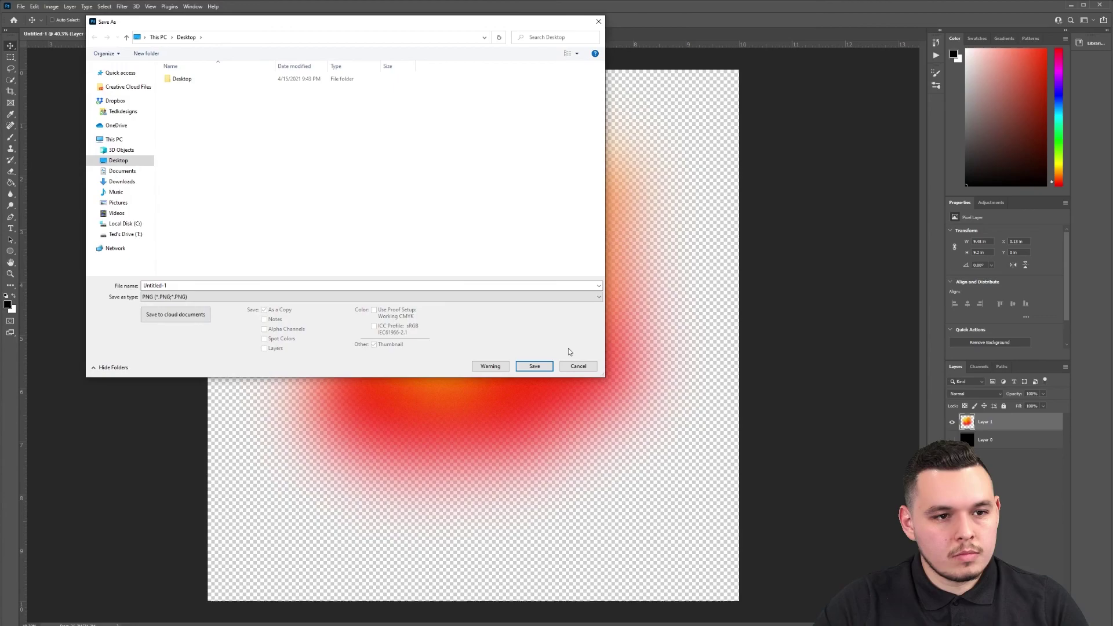
{"action": "left_click", "coordinate": [534, 366]}
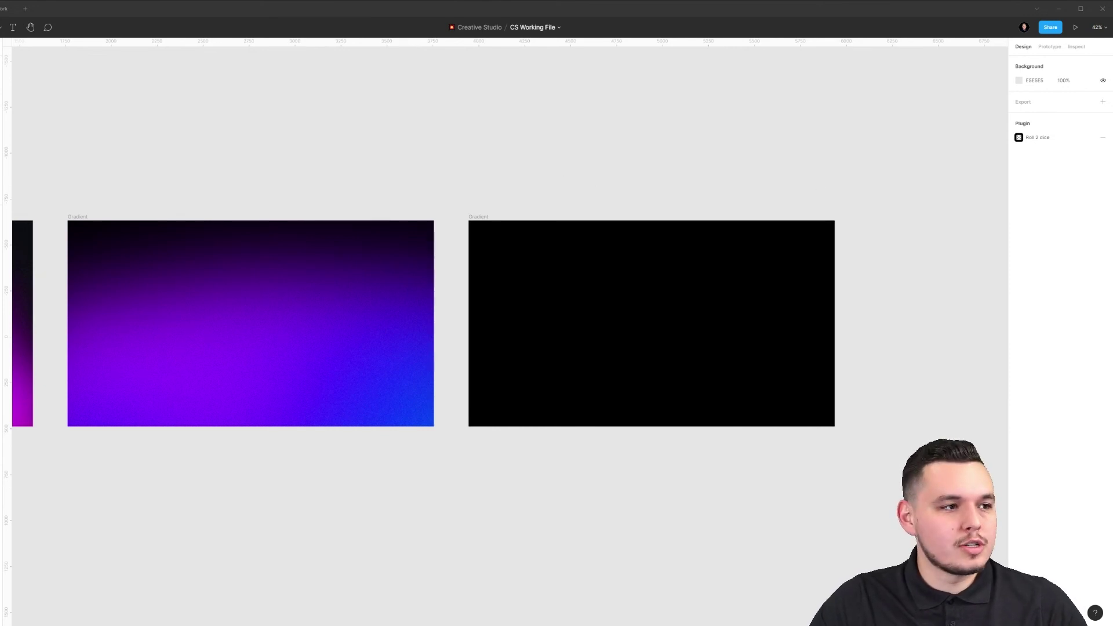
Switch to Figma, import the exported PNG into CS Working File and place it below the row of Gradient frames
{"action": "left_click_drag", "start_coordinate": [17, 139], "coordinate": [603, 191]}
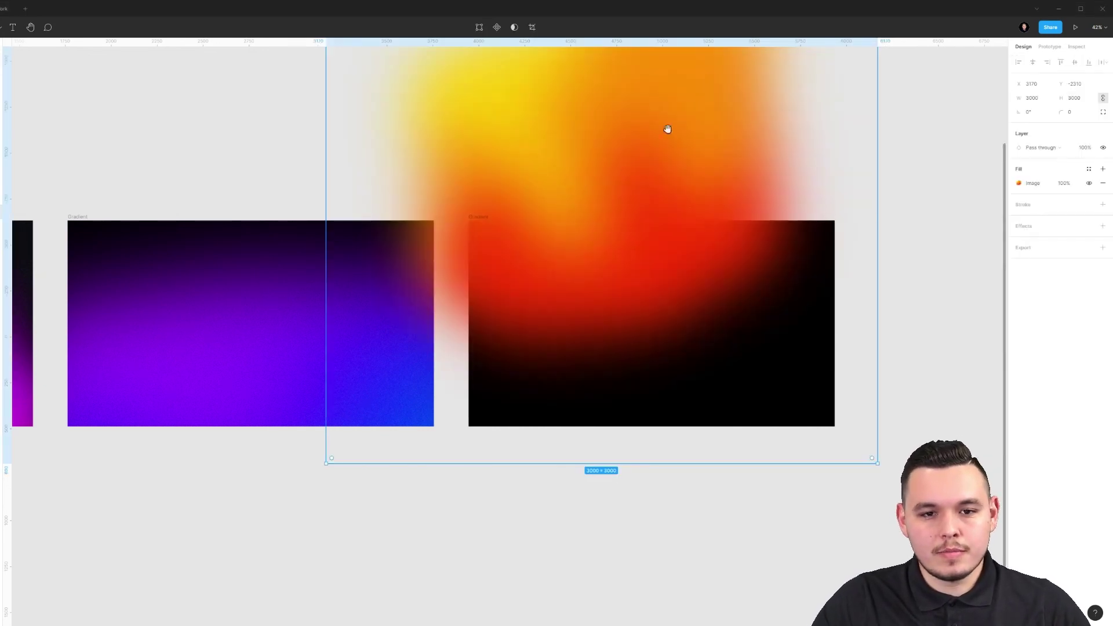
{"action": "scroll", "coordinate": [667, 129], "scroll_direction": "down", "scroll_amount": 3}
{"action": "left_click_drag", "start_coordinate": [704, 194], "coordinate": [447, 576]}
{"action": "scroll", "coordinate": [464, 319], "scroll_direction": "down", "scroll_amount": 4}
{"action": "scroll", "coordinate": [464, 319], "scroll_direction": "left", "scroll_amount": 3}
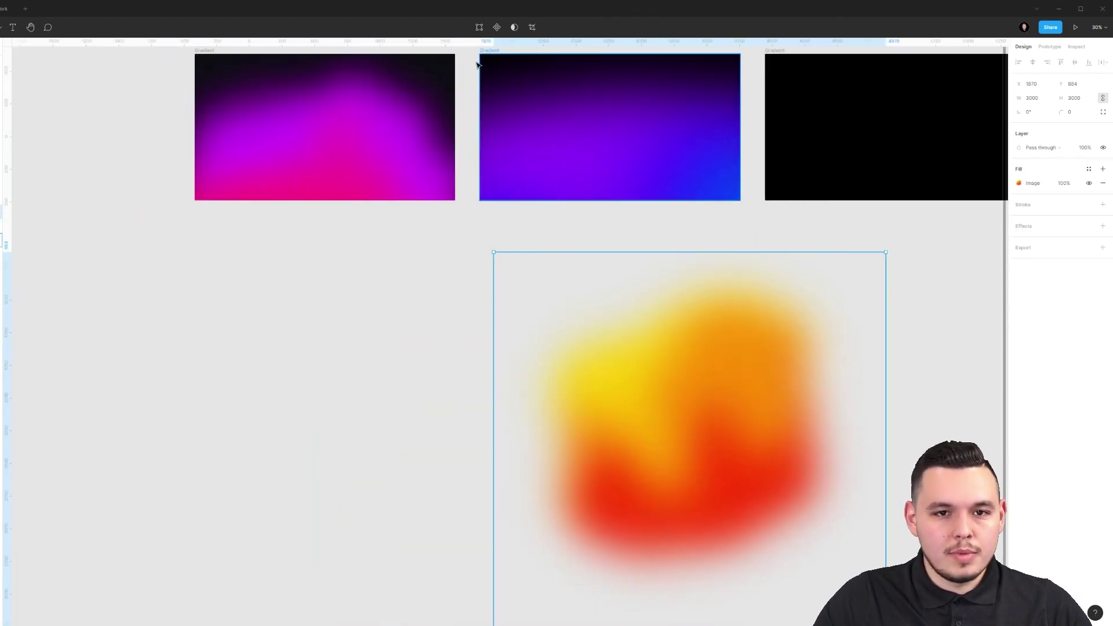
Duplicate the purple-blue Gradient frame below the row and place the imported orange gradient image inside the copy
{"action": "left_click_drag", "start_coordinate": [486, 51], "coordinate": [287, 308]}
{"action": "left_click", "coordinate": [432, 285]}
{"action": "left_click_drag", "start_coordinate": [659, 436], "coordinate": [471, 371]}
{"action": "left_click_drag", "start_coordinate": [291, 308], "coordinate": [287, 308]}
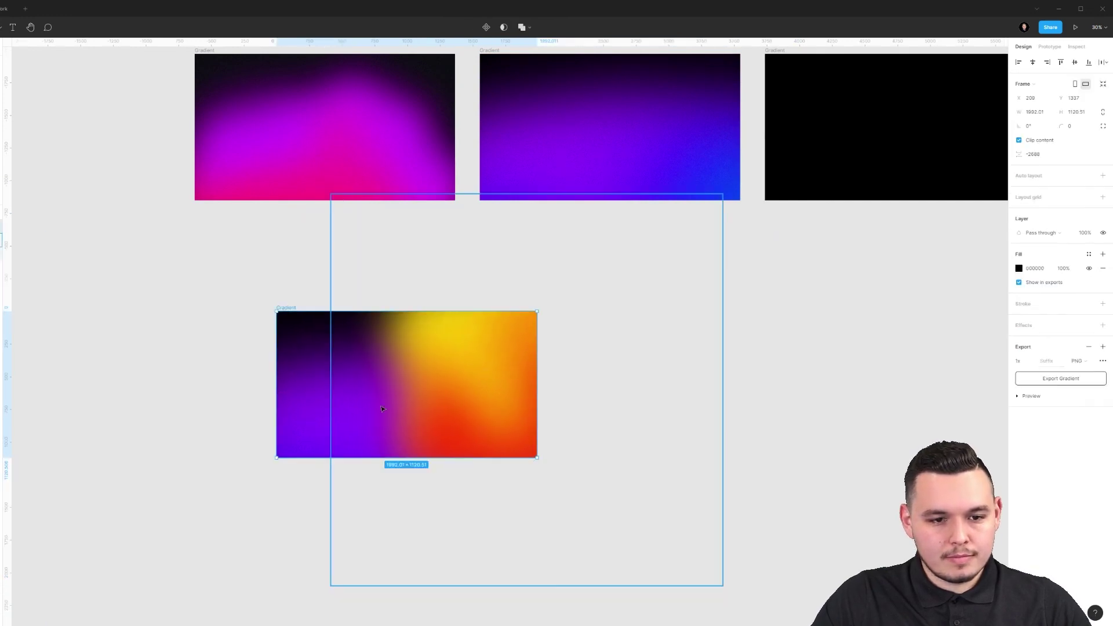
Reposition and resize the orange gradient image within the duplicated frame so it covers the purple gradient's right side
{"action": "left_click", "coordinate": [433, 391]}
{"action": "left_click_drag", "start_coordinate": [472, 193], "coordinate": [472, 243]}
{"action": "left_click_drag", "start_coordinate": [467, 377], "coordinate": [276, 376]}
{"action": "left_click", "coordinate": [307, 342]}
{"action": "left_click", "coordinate": [325, 368]}
{"action": "left_click_drag", "start_coordinate": [712, 252], "coordinate": [591, 403]}
Paste a copy of the Untitled-1 image into the black Gradient frame and position it over the background
{"action": "left_click", "coordinate": [485, 210]}
{"action": "key", "text": "ctrl+v"}
{"action": "scroll", "coordinate": [658, 295], "scroll_direction": "up", "scroll_amount": 1}
{"action": "left_click_drag", "start_coordinate": [675, 295], "coordinate": [521, 356]}
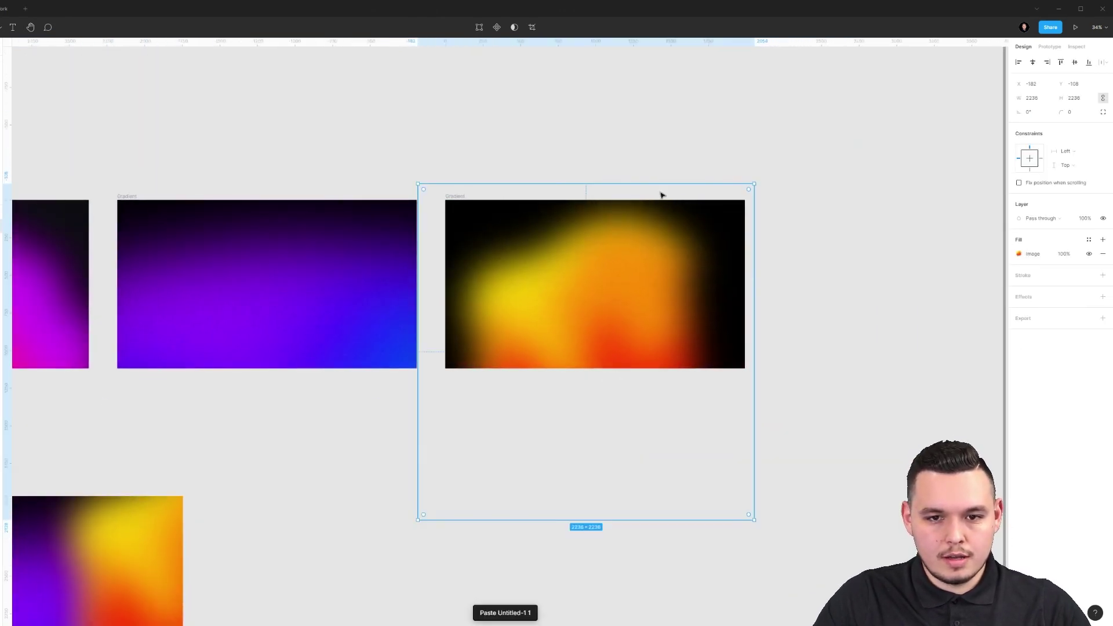
Rotate the pasted gradient image to -90°, enlarge it beyond the black frame and adjust its crop
{"action": "mouse_move", "coordinate": [732, 191]}
{"action": "left_mouse_down"}
{"action": "mouse_move", "coordinate": [729, 134]}
{"action": "mouse_move", "coordinate": [706, 112]}
{"action": "mouse_move", "coordinate": [688, 122]}
{"action": "mouse_move", "coordinate": [693, 100]}
{"action": "mouse_move", "coordinate": [719, 191]}
{"action": "left_mouse_up"}
{"action": "left_click_drag", "start_coordinate": [644, 605], "coordinate": [641, 520]}
{"action": "left_click_drag", "start_coordinate": [840, 325], "coordinate": [795, 307]}
{"action": "left_click_drag", "start_coordinate": [800, 216], "coordinate": [712, 525]}
{"action": "left_click_drag", "start_coordinate": [720, 316], "coordinate": [797, 316]}
{"action": "left_click_drag", "start_coordinate": [596, 146], "coordinate": [596, 92]}
{"action": "left_click", "coordinate": [532, 28]}
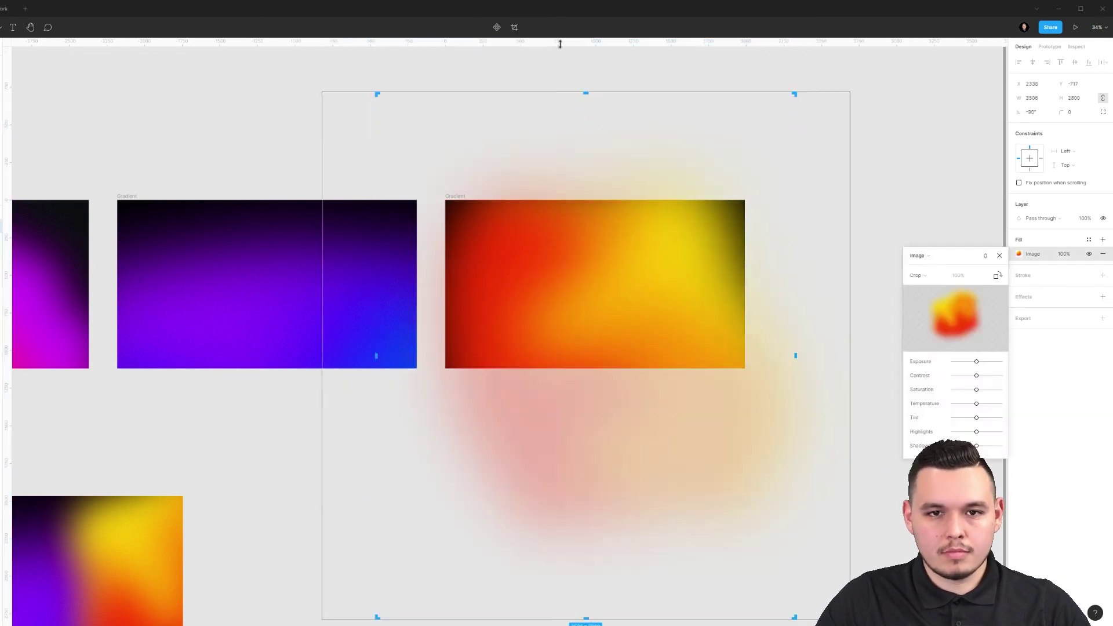
{"action": "key", "text": "Escape"}
{"action": "key", "text": "Escape"}
Add the text "Smooth Gradients" to the orange Gradient frame and color it white
{"action": "key", "text": "Escape"}
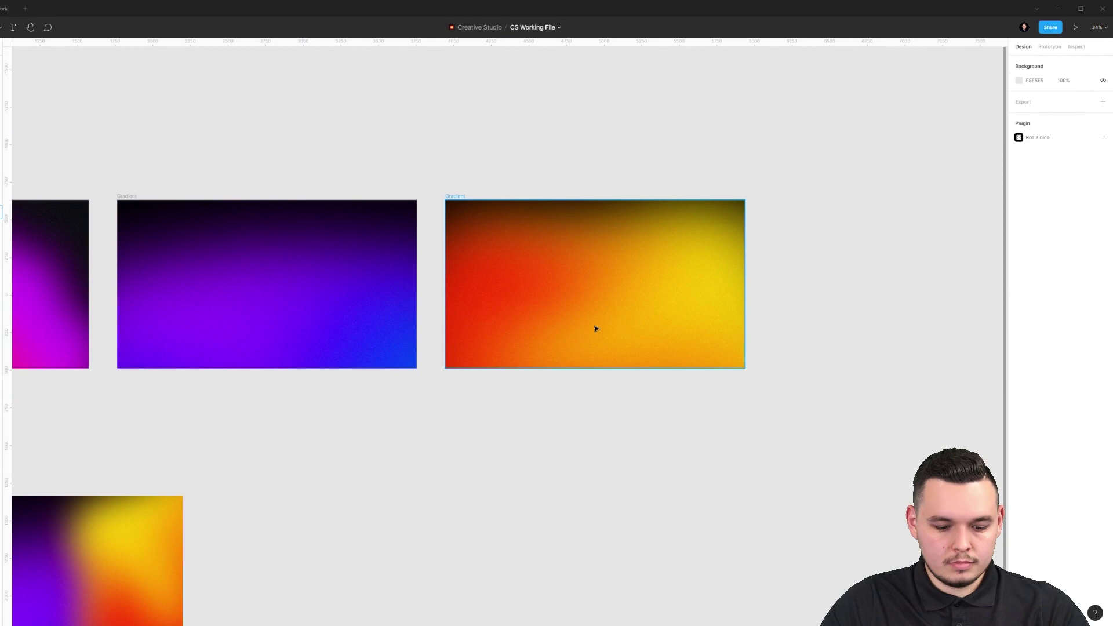
{"action": "key", "text": "t"}
{"action": "left_click", "coordinate": [547, 276]}
{"action": "type", "text": "Smooth Gradients"}
{"action": "key", "text": "Escape"}
{"action": "left_click", "coordinate": [1019, 349]}
{"action": "left_click_drag", "start_coordinate": [969, 388], "coordinate": [903, 361]}
{"action": "left_click", "coordinate": [1000, 350]}
Center the "Smooth Gradients" text horizontally and vertically in its frame and deselect it
{"action": "left_click", "coordinate": [1033, 62]}
{"action": "left_click", "coordinate": [1075, 62]}
{"action": "left_click", "coordinate": [581, 174]}
{"action": "scroll", "coordinate": [580, 189], "scroll_direction": "up", "scroll_amount": 1}
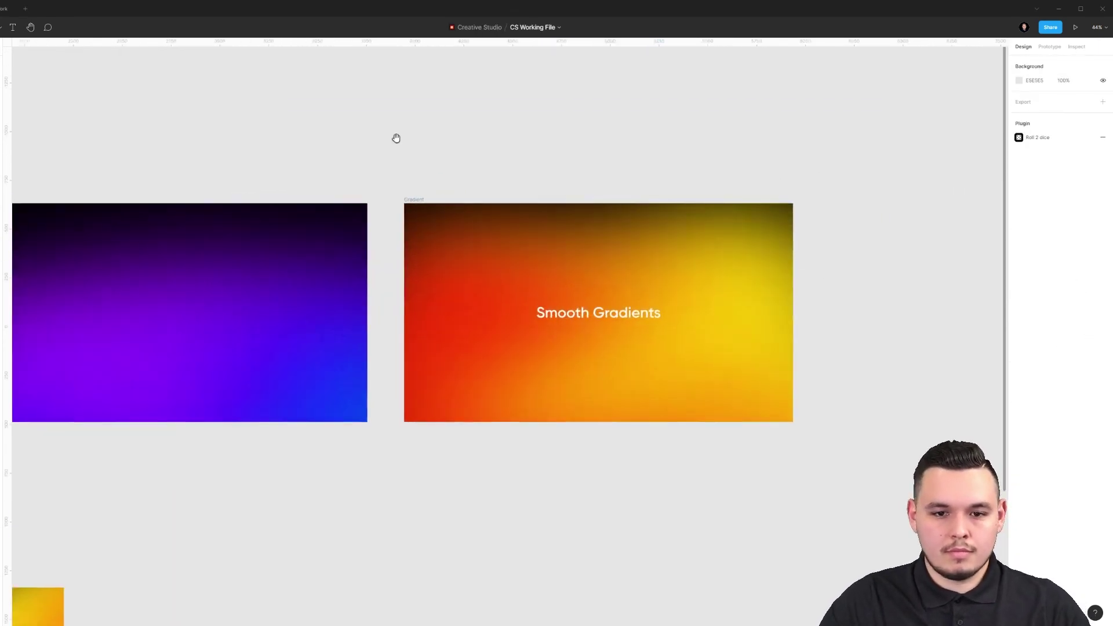
{"action": "left_click_drag", "start_coordinate": [395, 137], "coordinate": [366, 115]}
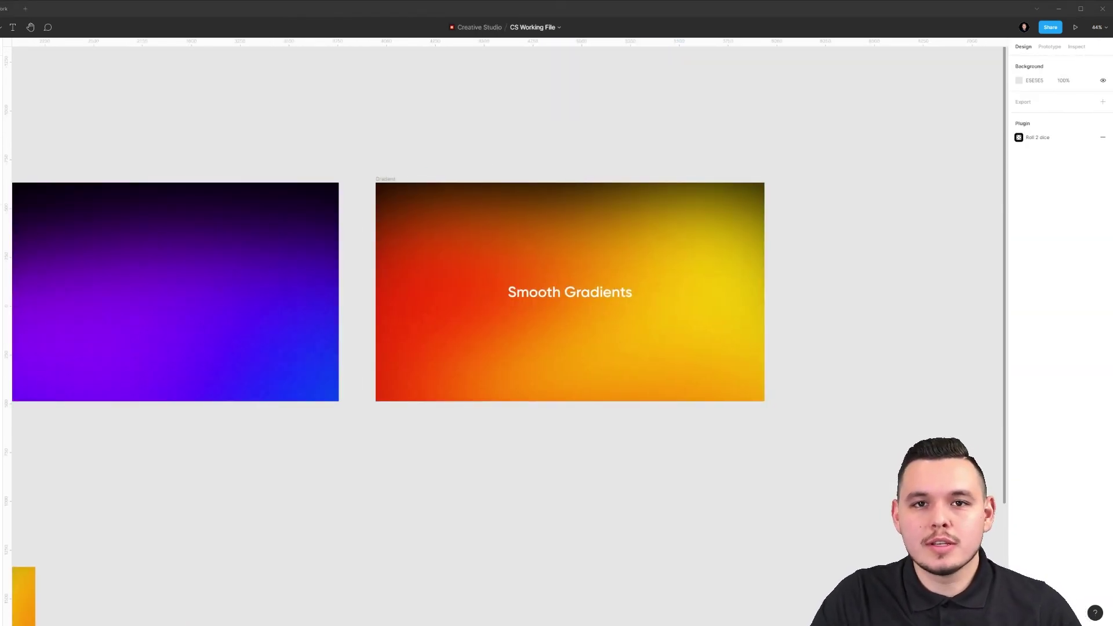